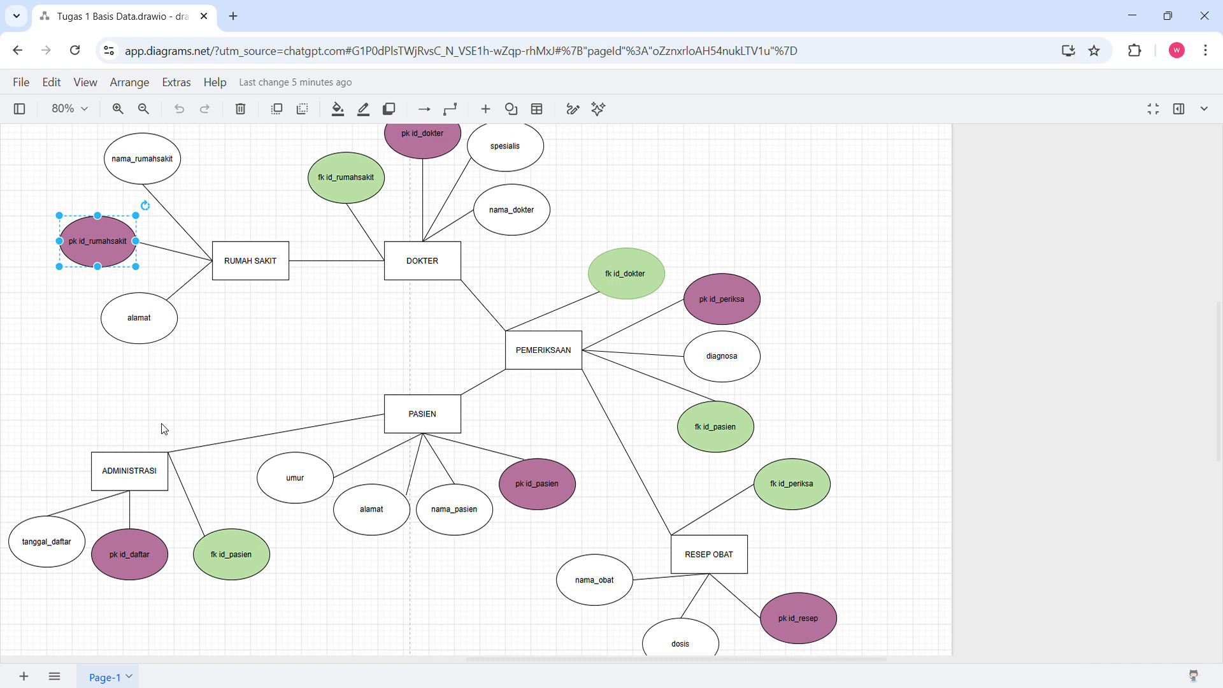
Step: Examine the DOKTER entity and its attributes pk id_dokter, nama_dokter, spesialis and fk id_rumahsakit
{"action": "scroll", "coordinate": [197, 403], "scroll_direction": "up", "scroll_amount": 2}
{"action": "left_click", "coordinate": [409, 316]}
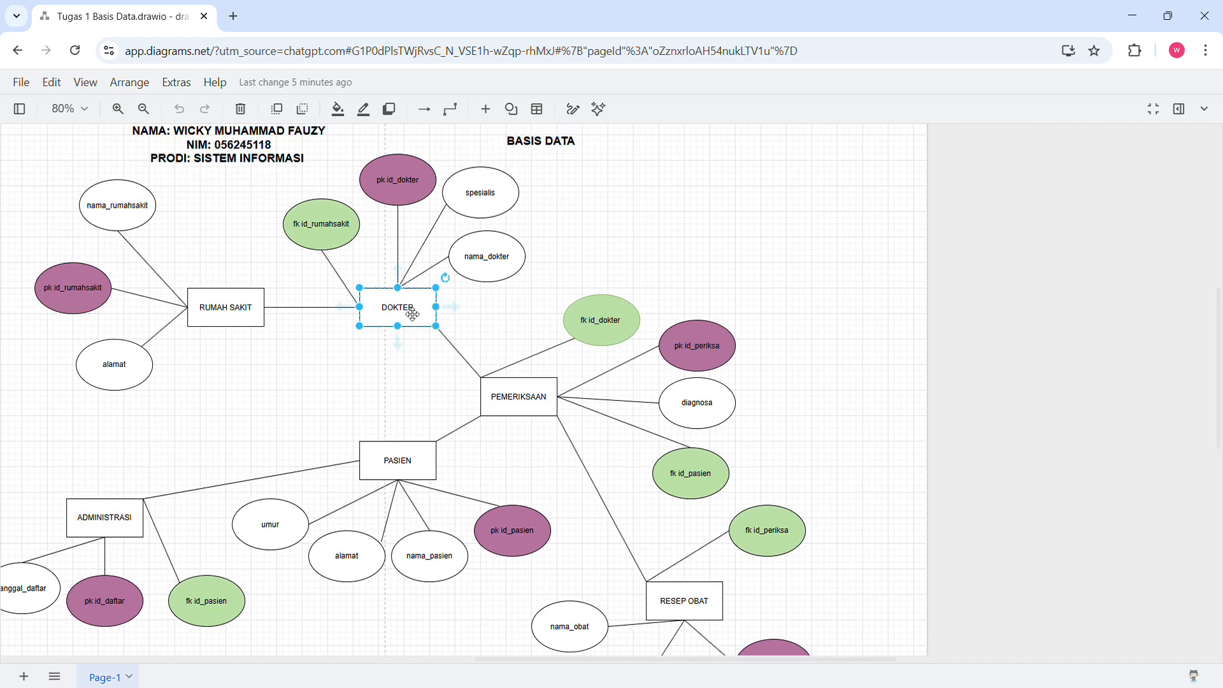
{"action": "left_click", "coordinate": [307, 383]}
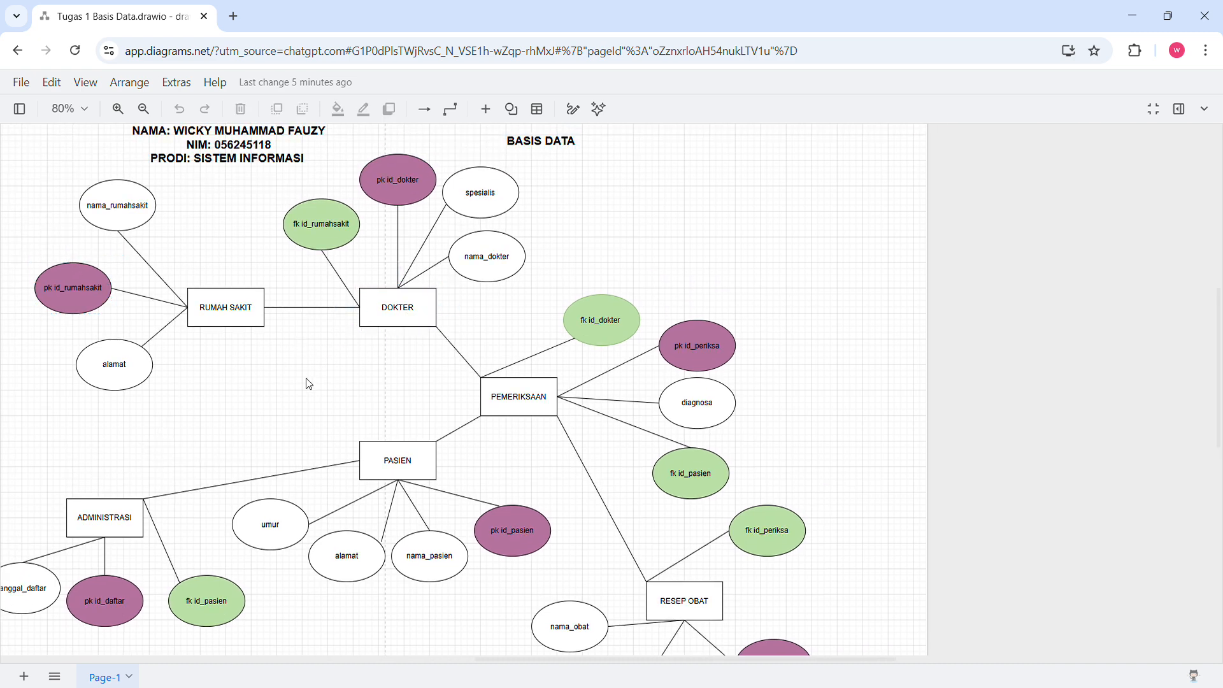
{"action": "scroll", "coordinate": [308, 383], "scroll_direction": "up", "scroll_amount": 1}
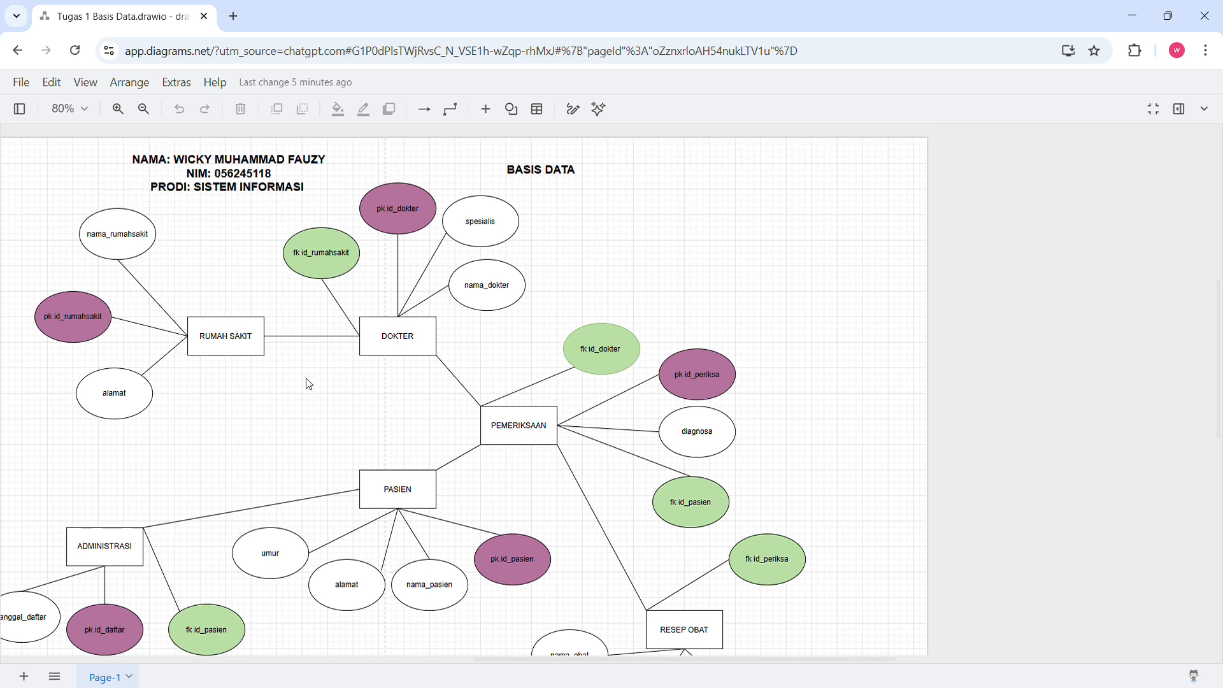
{"action": "left_click", "coordinate": [400, 225]}
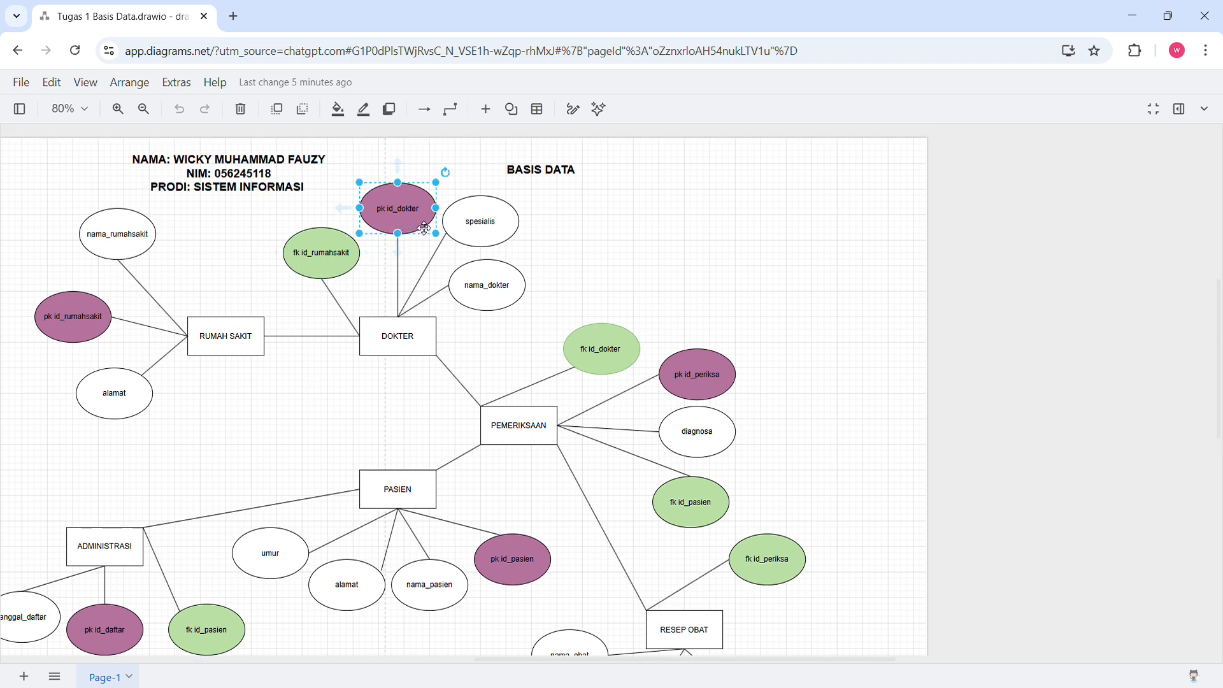
{"action": "left_click", "coordinate": [477, 299]}
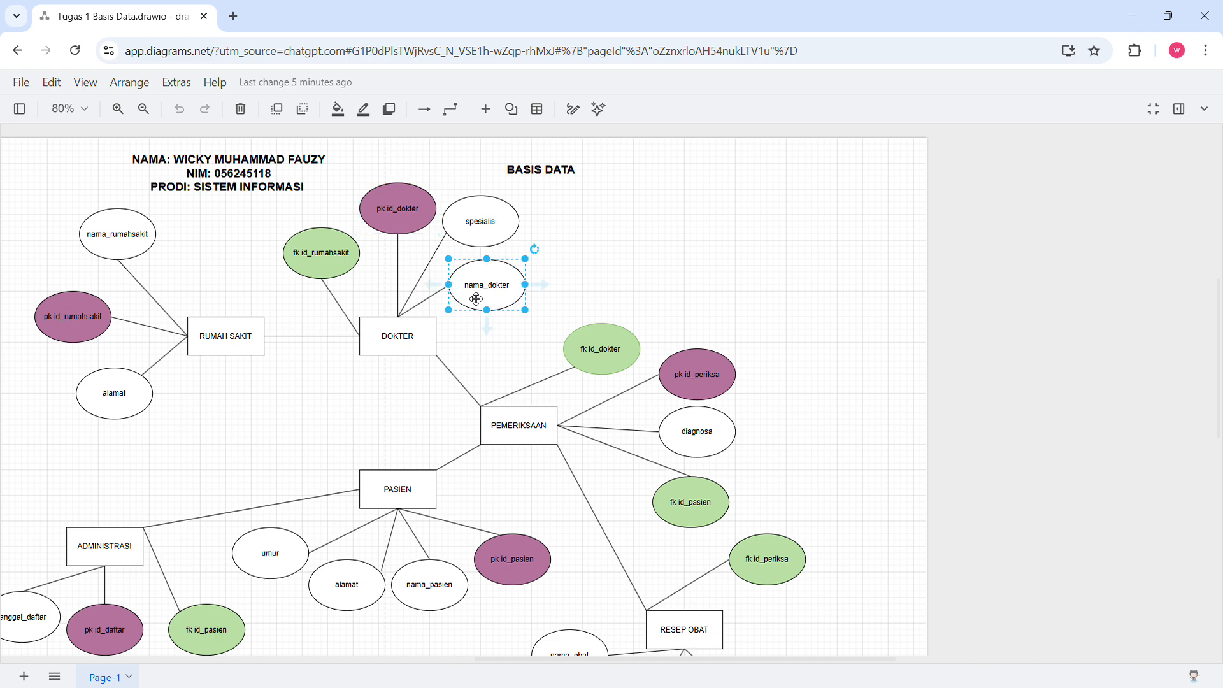
{"action": "left_click", "coordinate": [484, 226]}
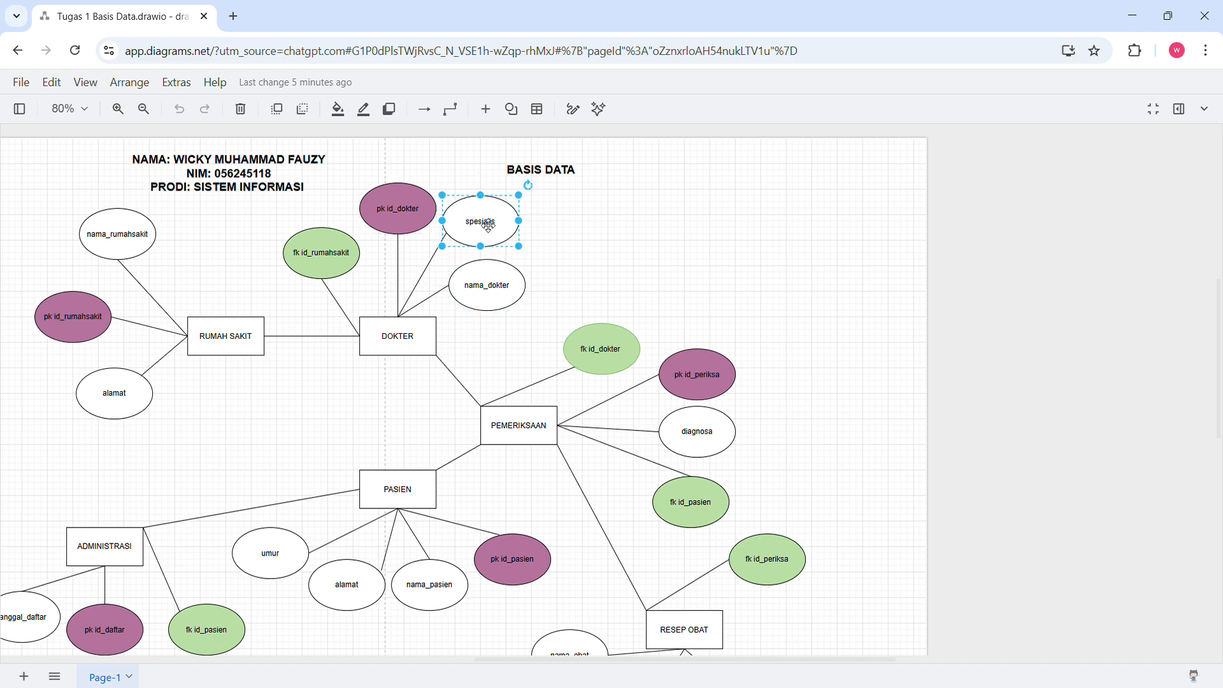
{"action": "left_click", "coordinate": [335, 260]}
{"action": "scroll", "coordinate": [336, 261], "scroll_direction": "down", "scroll_amount": 1}
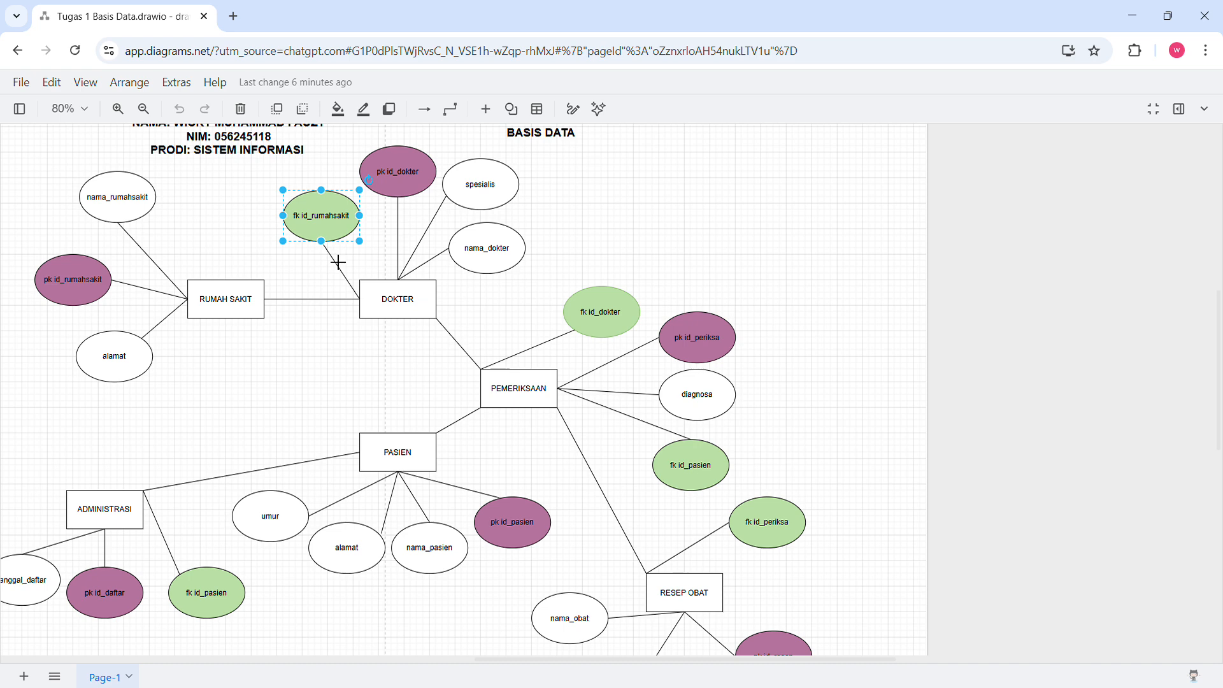
{"action": "scroll", "coordinate": [358, 369], "scroll_direction": "down", "scroll_amount": 1}
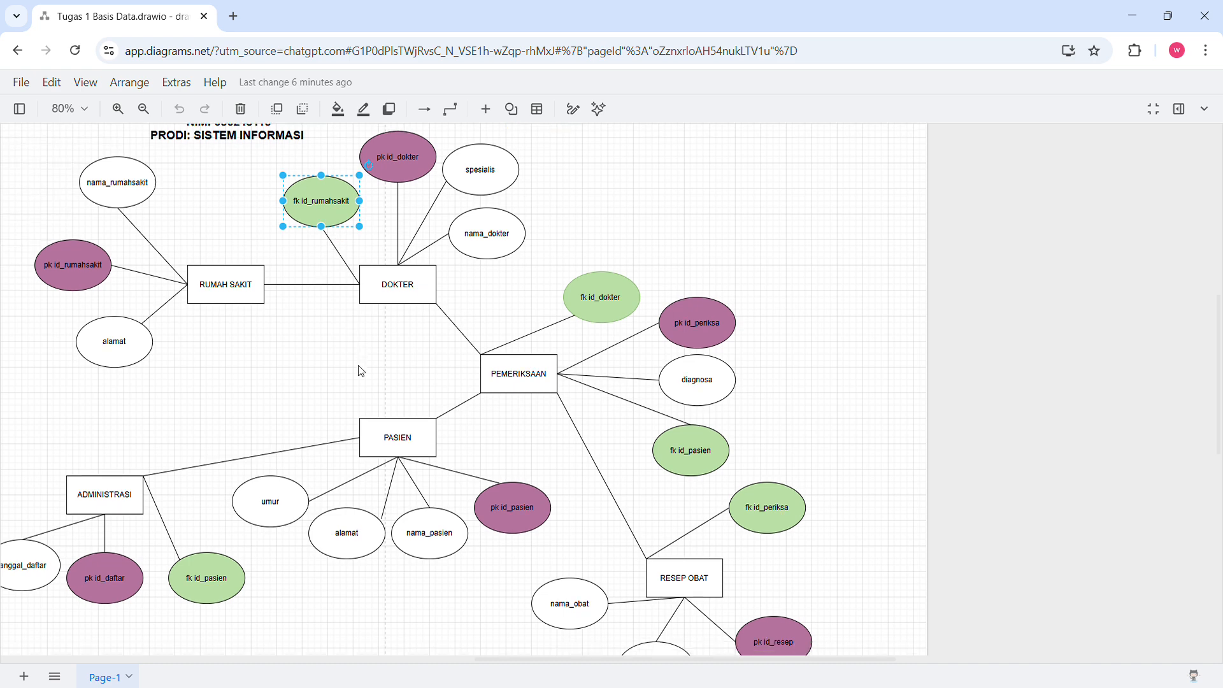
Step: Trace the relationship between RUMAH SAKIT and DOKTER through the DOKTER entity's primary and foreign keys
{"action": "scroll", "coordinate": [361, 370], "scroll_direction": "up", "scroll_amount": 1}
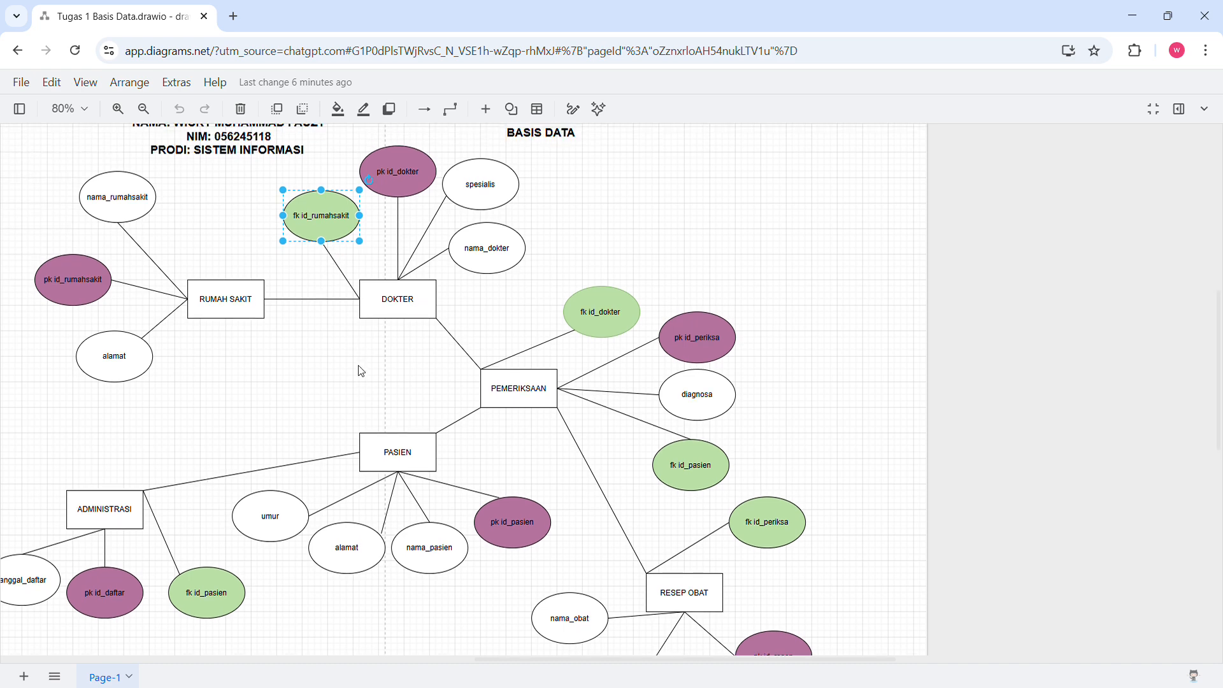
{"action": "left_click", "coordinate": [404, 172]}
{"action": "left_click", "coordinate": [328, 221]}
{"action": "left_click", "coordinate": [380, 300]}
{"action": "left_click", "coordinate": [237, 304]}
{"action": "left_click", "coordinate": [304, 369]}
{"action": "scroll", "coordinate": [306, 371], "scroll_direction": "down", "scroll_amount": 1}
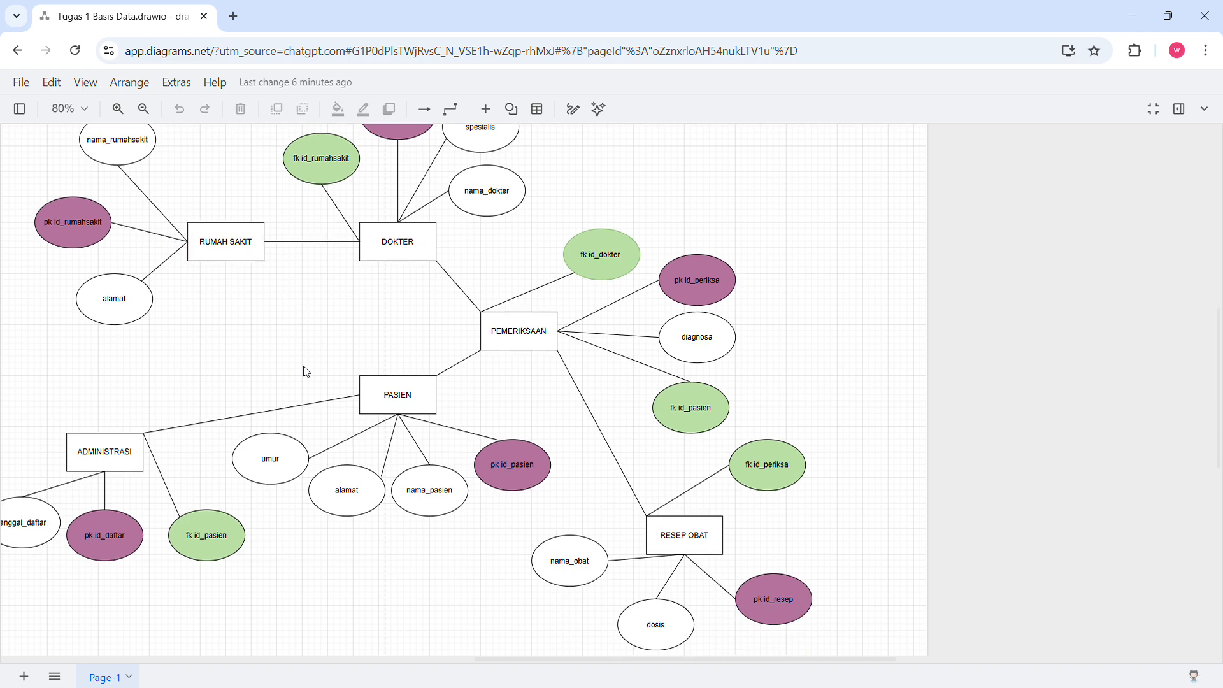
{"action": "scroll", "coordinate": [306, 371], "scroll_direction": "up", "scroll_amount": 1}
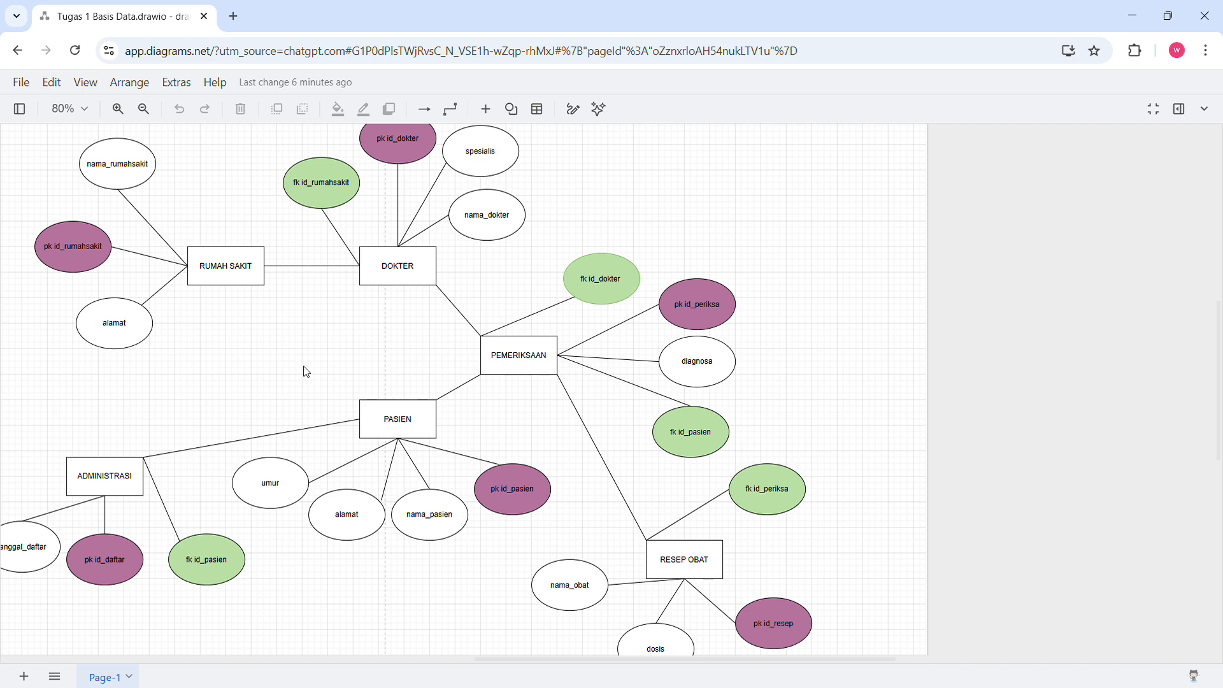
Step: Add a text label reading 1:M and place it at the line between RUMAH SAKIT and DOKTER
{"action": "double_click", "coordinate": [306, 322]}
{"action": "left_click", "coordinate": [306, 322]}
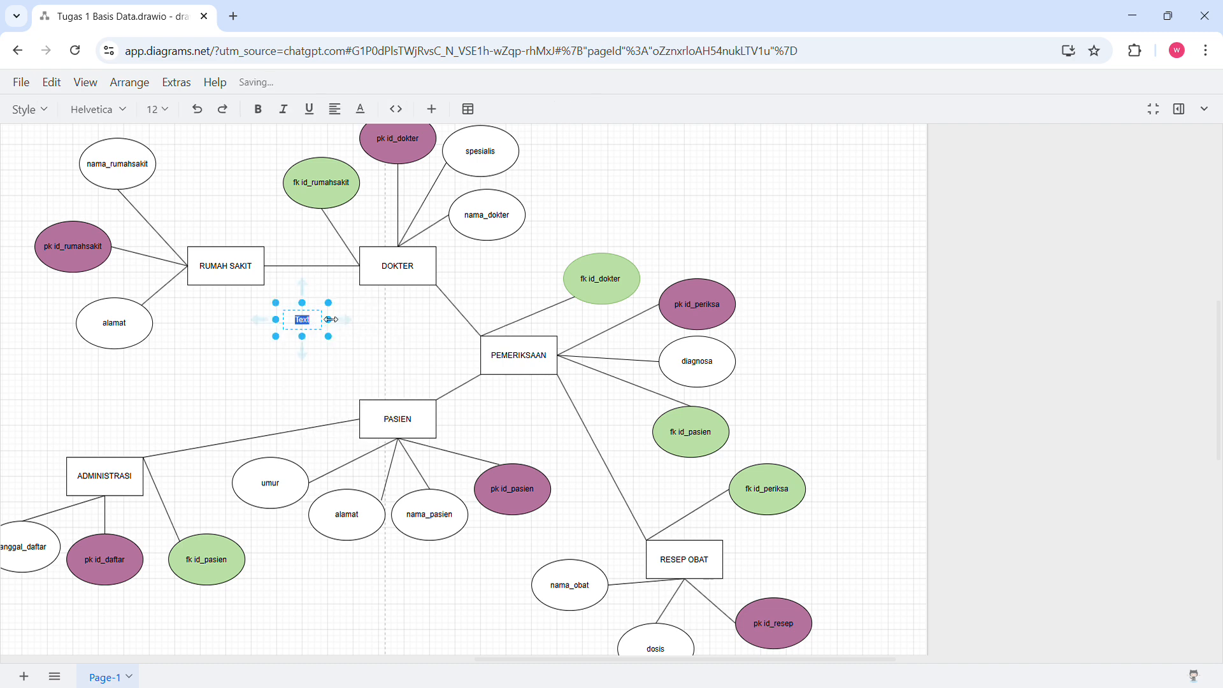
{"action": "type", "text": "1:M"}
{"action": "key", "text": "Escape"}
{"action": "left_click_drag", "start_coordinate": [312, 327], "coordinate": [312, 257]}
Step: Make the 1:M label bold and position it close above the RUMAH SAKIT–DOKTER line
{"action": "double_click", "coordinate": [312, 257]}
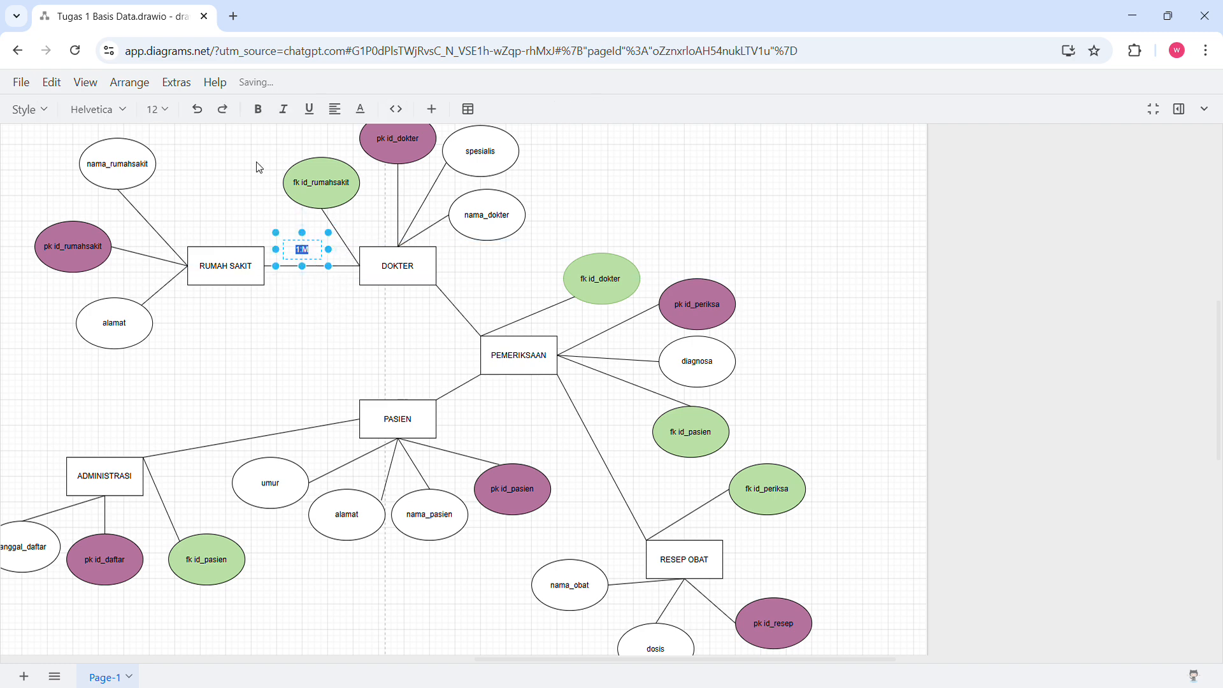
{"action": "left_click", "coordinate": [217, 160]}
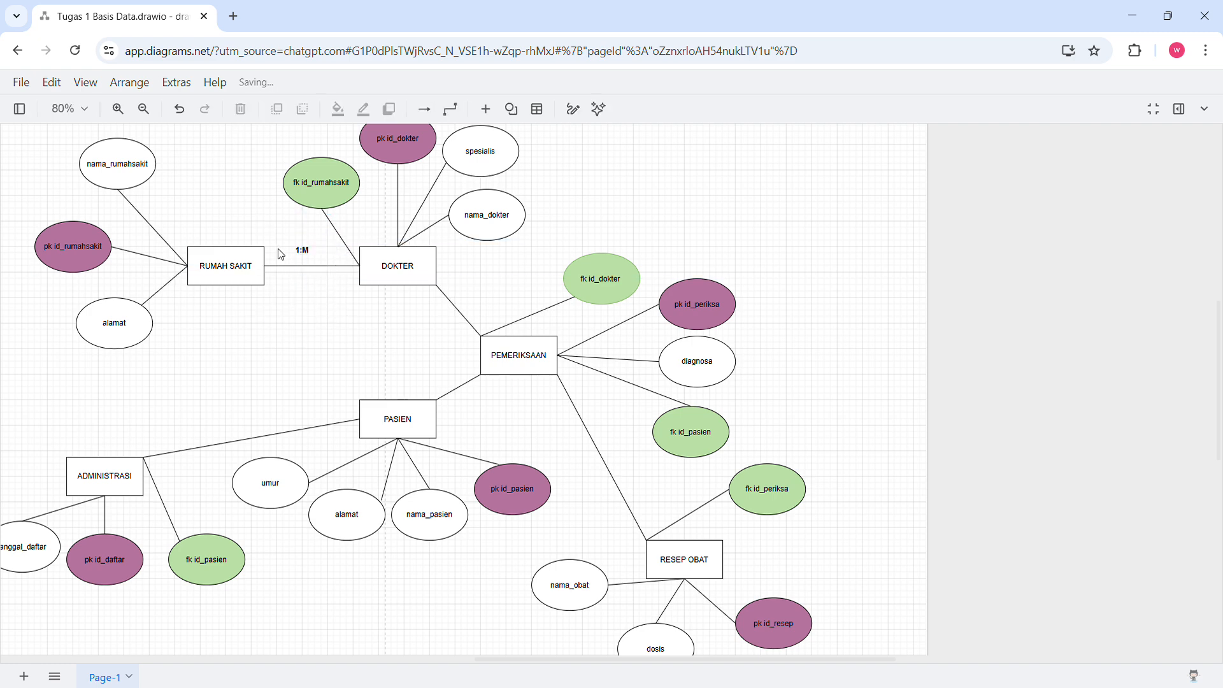
{"action": "left_click_drag", "start_coordinate": [306, 255], "coordinate": [305, 262]}
{"action": "left_click", "coordinate": [251, 331]}
Step: Examine the PASIEN entity and its attributes pk id_pasien, nama_pasien, alamat and umur
{"action": "scroll", "coordinate": [494, 315], "scroll_direction": "down", "scroll_amount": 2}
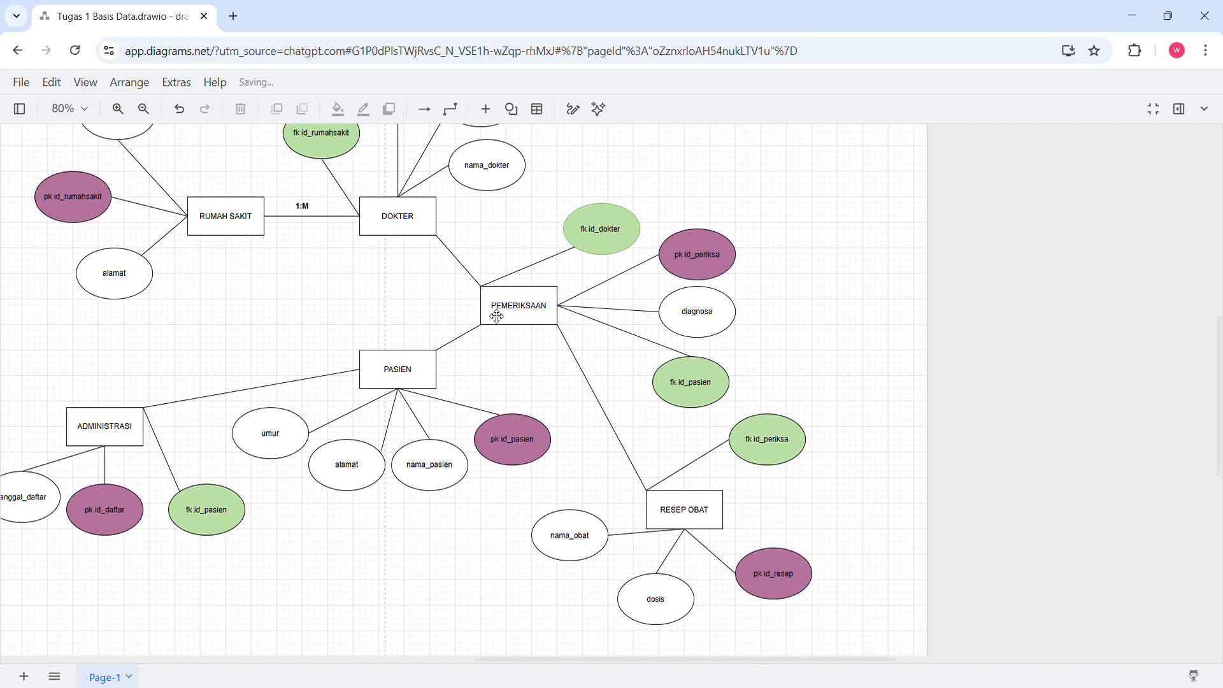
{"action": "left_click", "coordinate": [432, 375]}
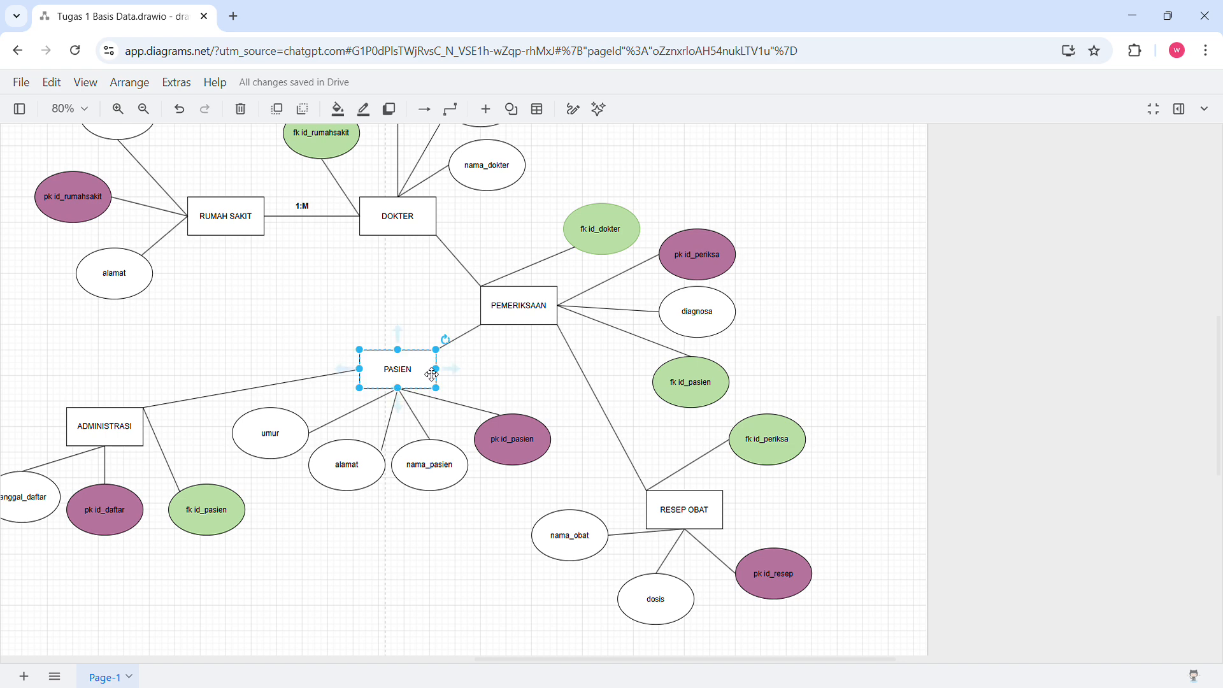
{"action": "scroll", "coordinate": [360, 286], "scroll_direction": "down", "scroll_amount": 3}
{"action": "left_click", "coordinate": [377, 464]}
{"action": "scroll", "coordinate": [377, 464], "scroll_direction": "down", "scroll_amount": 2}
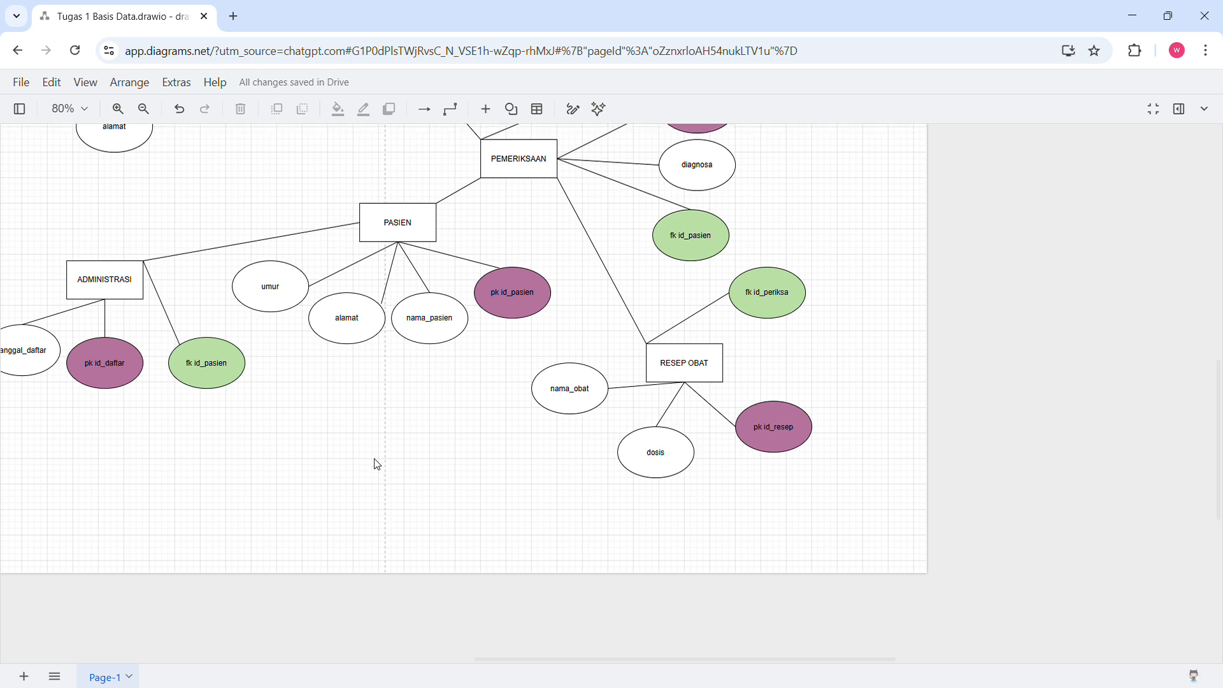
{"action": "left_click", "coordinate": [503, 302]}
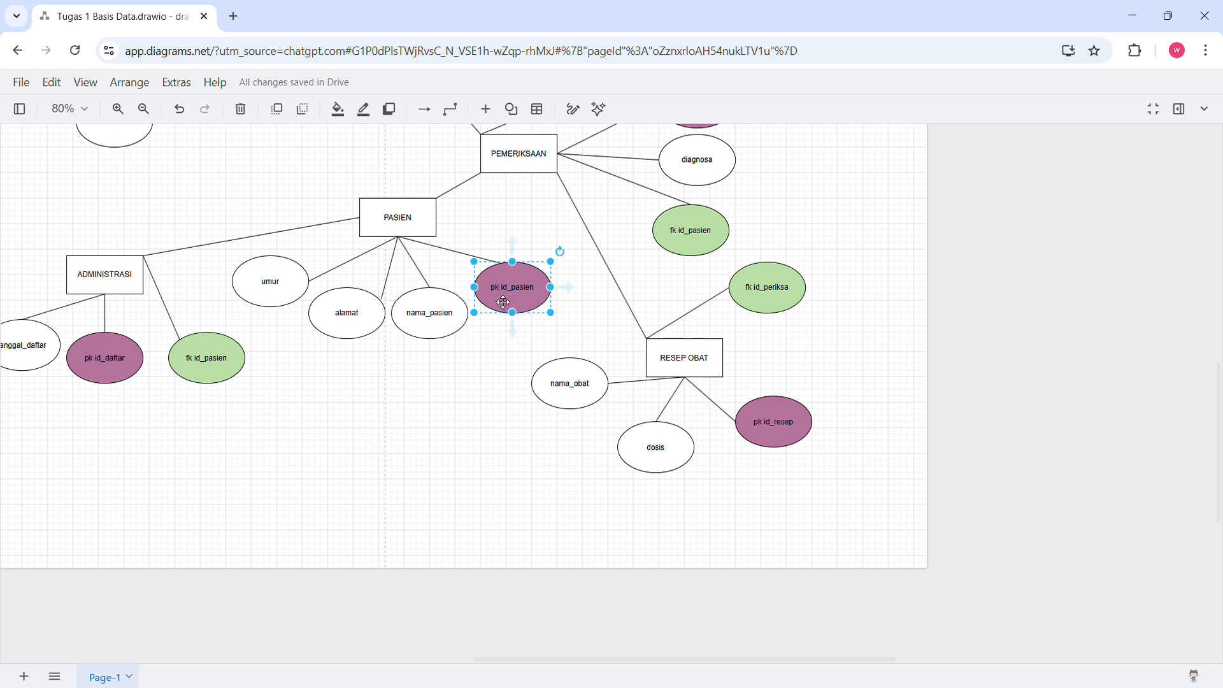
{"action": "left_click", "coordinate": [437, 328]}
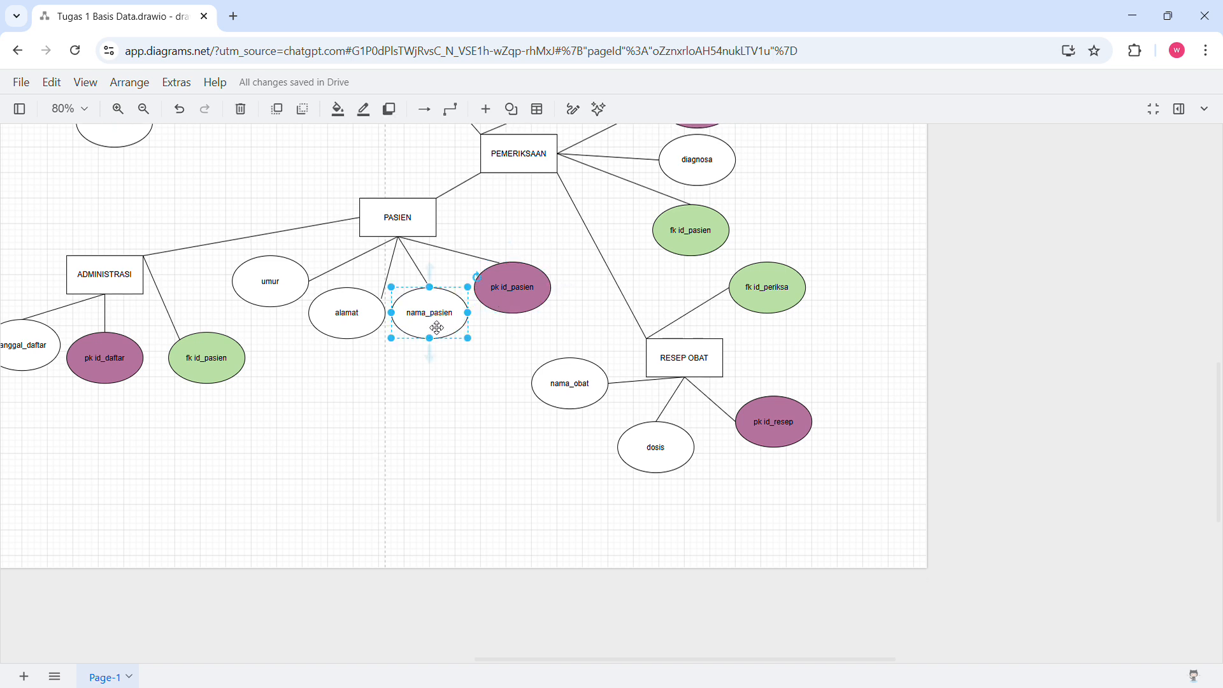
{"action": "left_click", "coordinate": [350, 304]}
{"action": "left_click", "coordinate": [293, 290]}
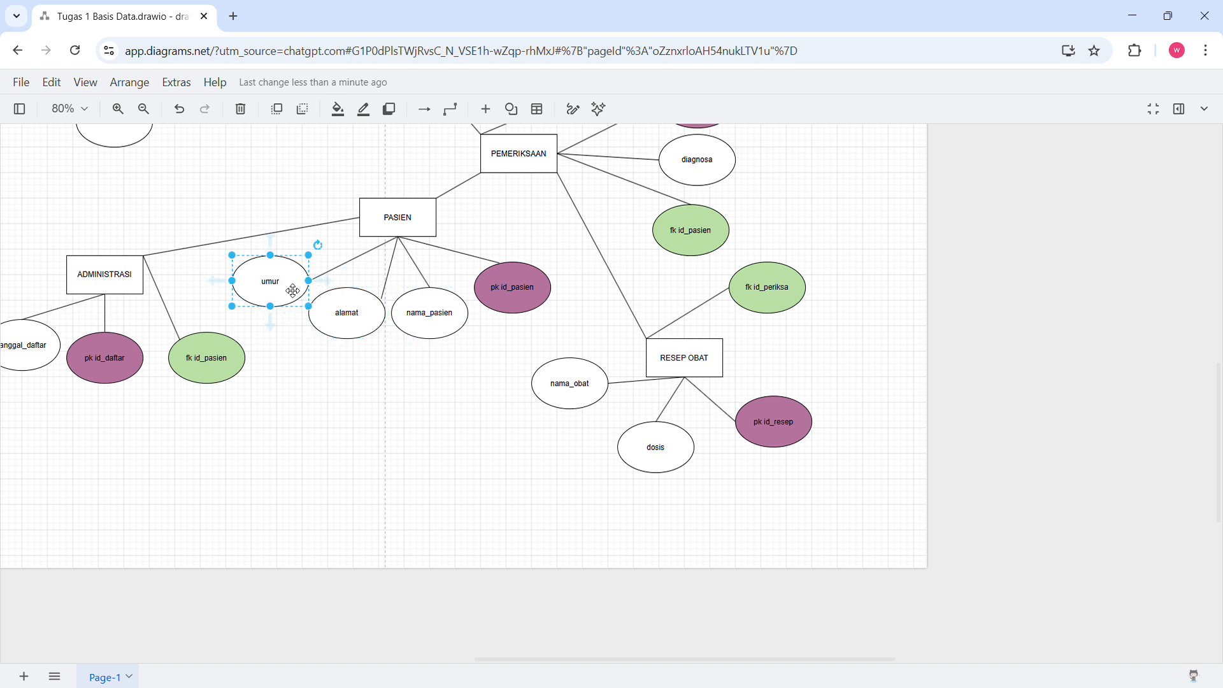
{"action": "scroll", "coordinate": [338, 379], "scroll_direction": "down", "scroll_amount": 3}
{"action": "scroll", "coordinate": [338, 379], "scroll_direction": "up", "scroll_amount": 1}
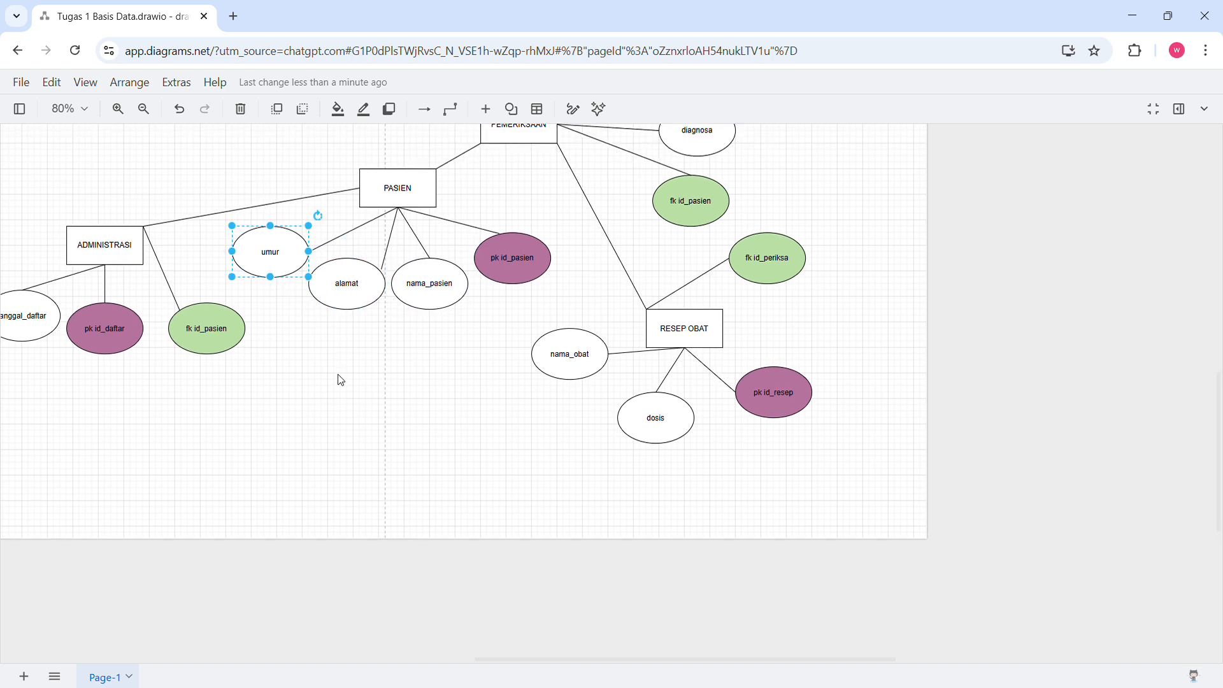
{"action": "left_click", "coordinate": [521, 268]}
{"action": "scroll", "coordinate": [453, 320], "scroll_direction": "up", "scroll_amount": 3}
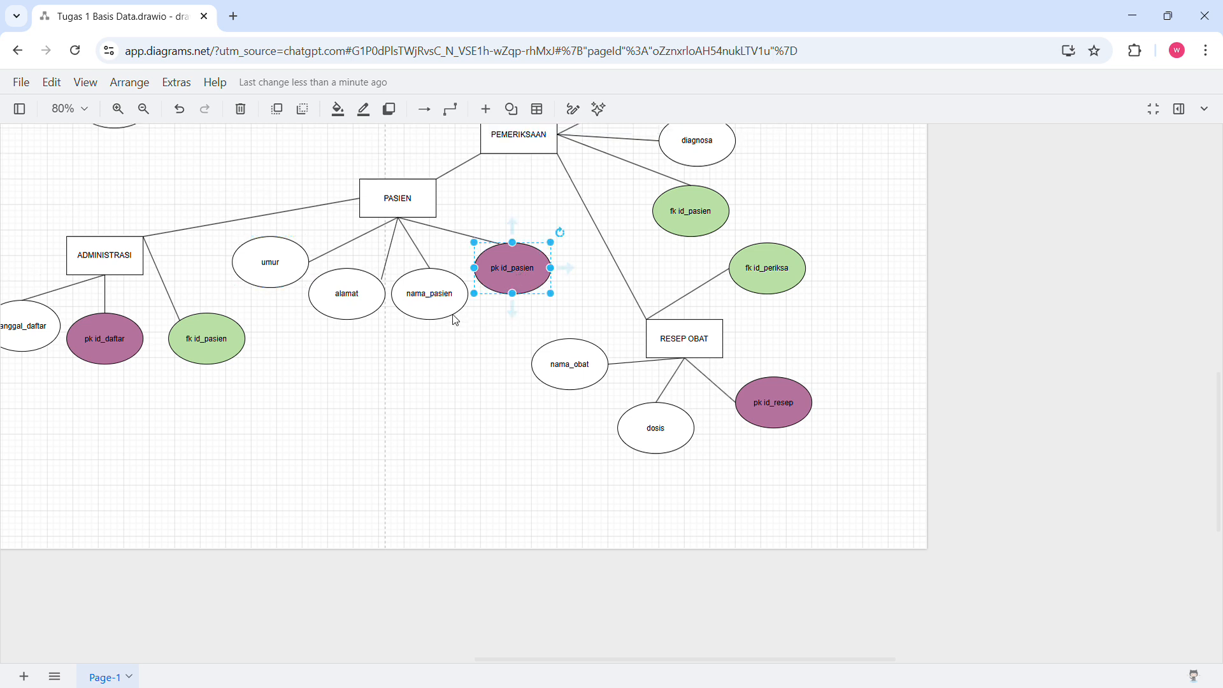
Step: Examine the ADMINISTRASI entity's attributes pk id_daftar, tanggal_daftar and fk id_pasien, and its relationship to PASIEN
{"action": "scroll", "coordinate": [459, 321], "scroll_direction": "left", "scroll_amount": 5}
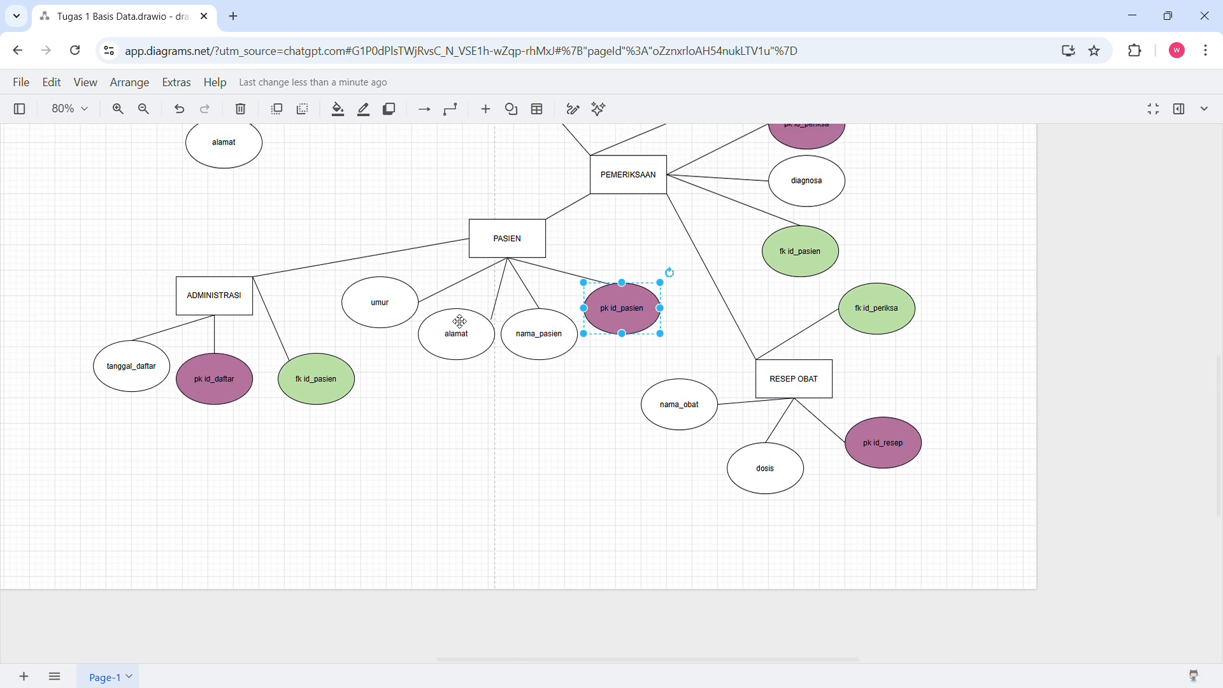
{"action": "left_click", "coordinate": [237, 302]}
{"action": "scroll", "coordinate": [255, 242], "scroll_direction": "left", "scroll_amount": 1}
{"action": "scroll", "coordinate": [255, 242], "scroll_direction": "left", "scroll_amount": 2}
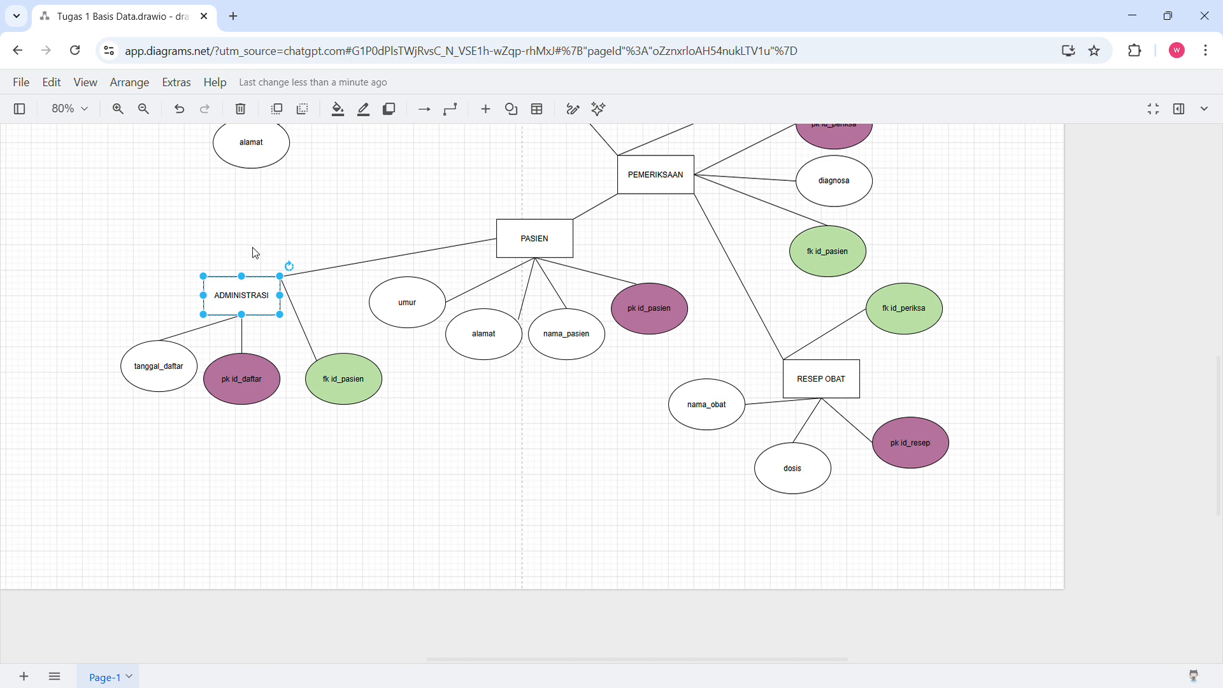
{"action": "scroll", "coordinate": [256, 266], "scroll_direction": "down", "scroll_amount": 1}
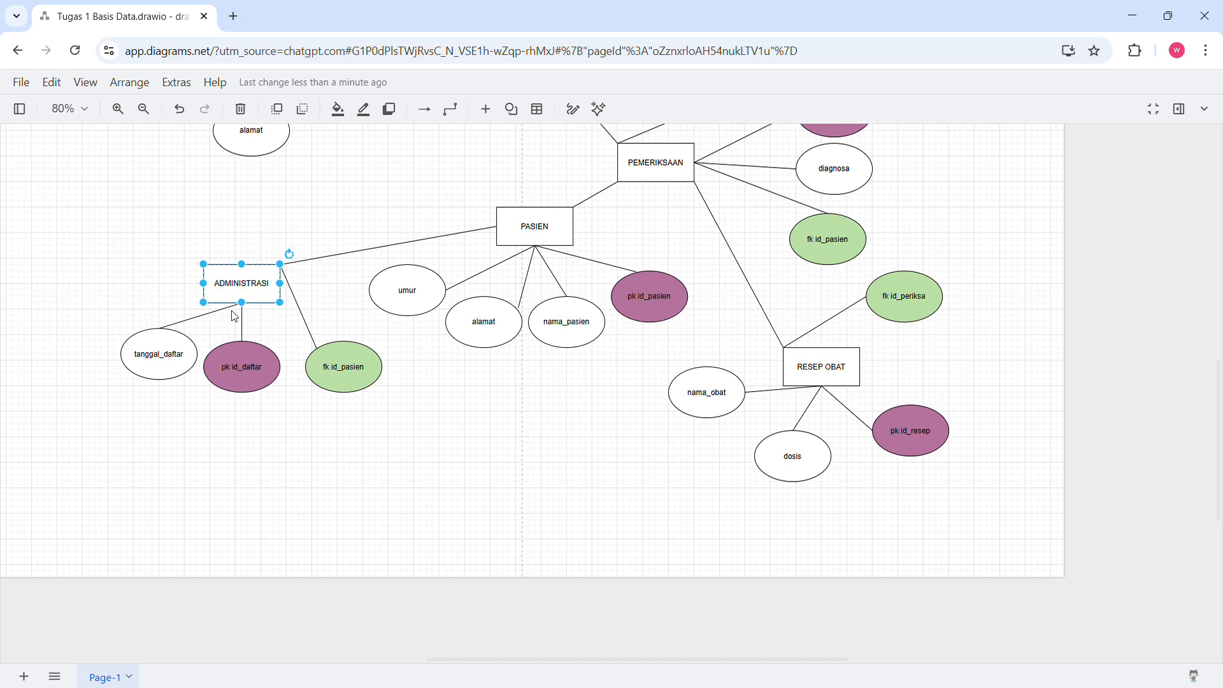
{"action": "scroll", "coordinate": [251, 378], "scroll_direction": "down", "scroll_amount": 1}
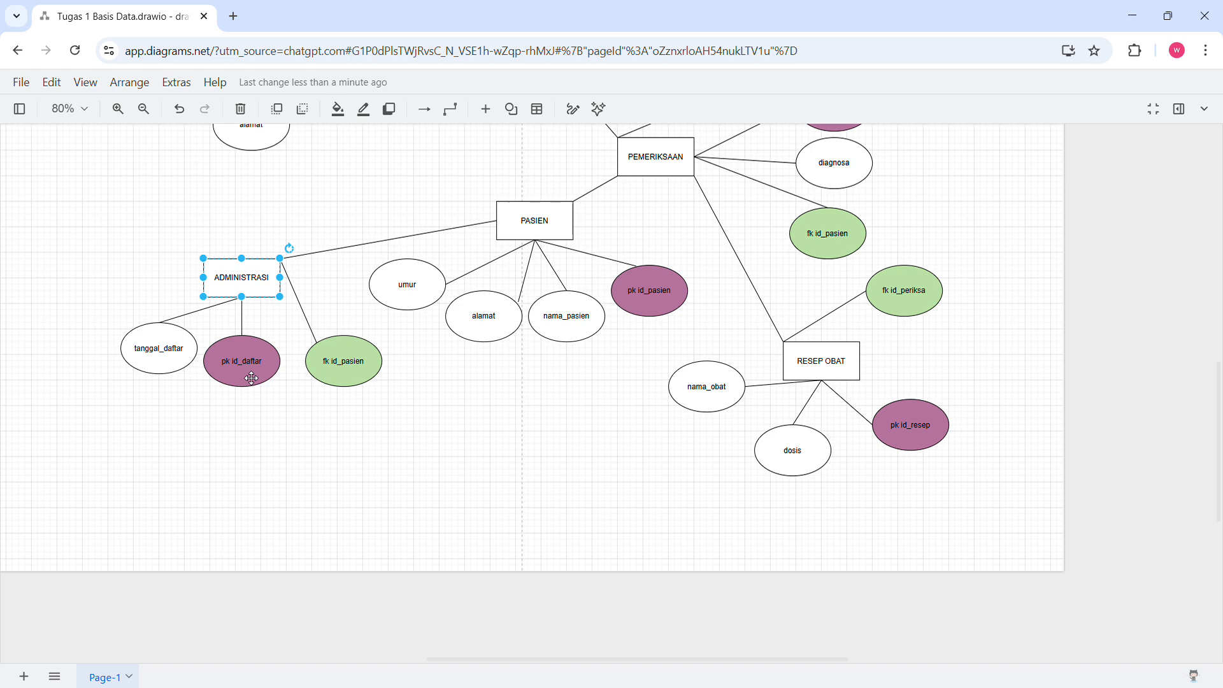
{"action": "left_click", "coordinate": [251, 373]}
{"action": "left_click", "coordinate": [160, 347]}
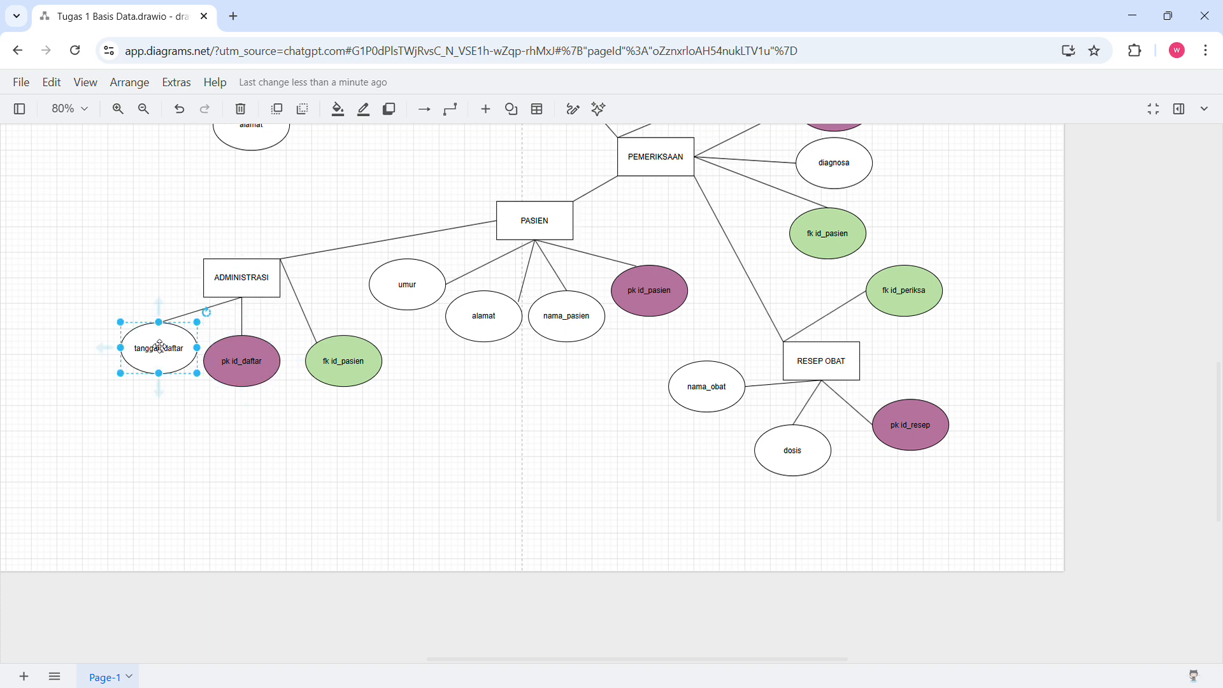
{"action": "left_click", "coordinate": [351, 377]}
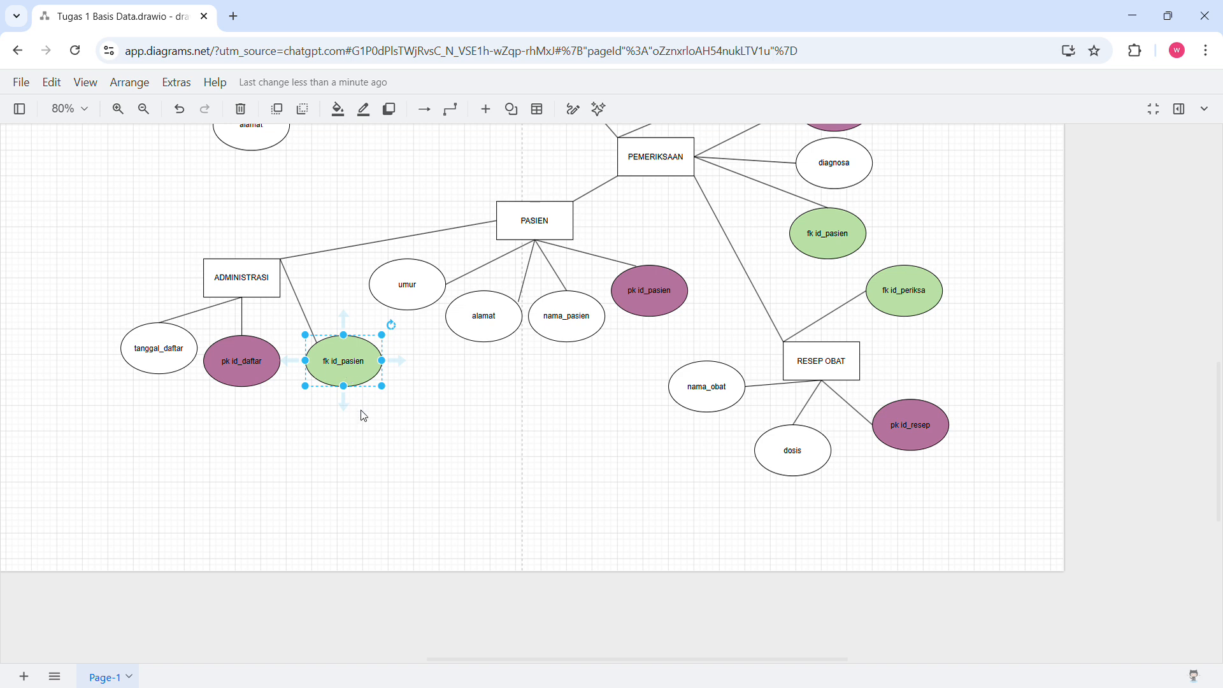
{"action": "left_click", "coordinate": [271, 365]}
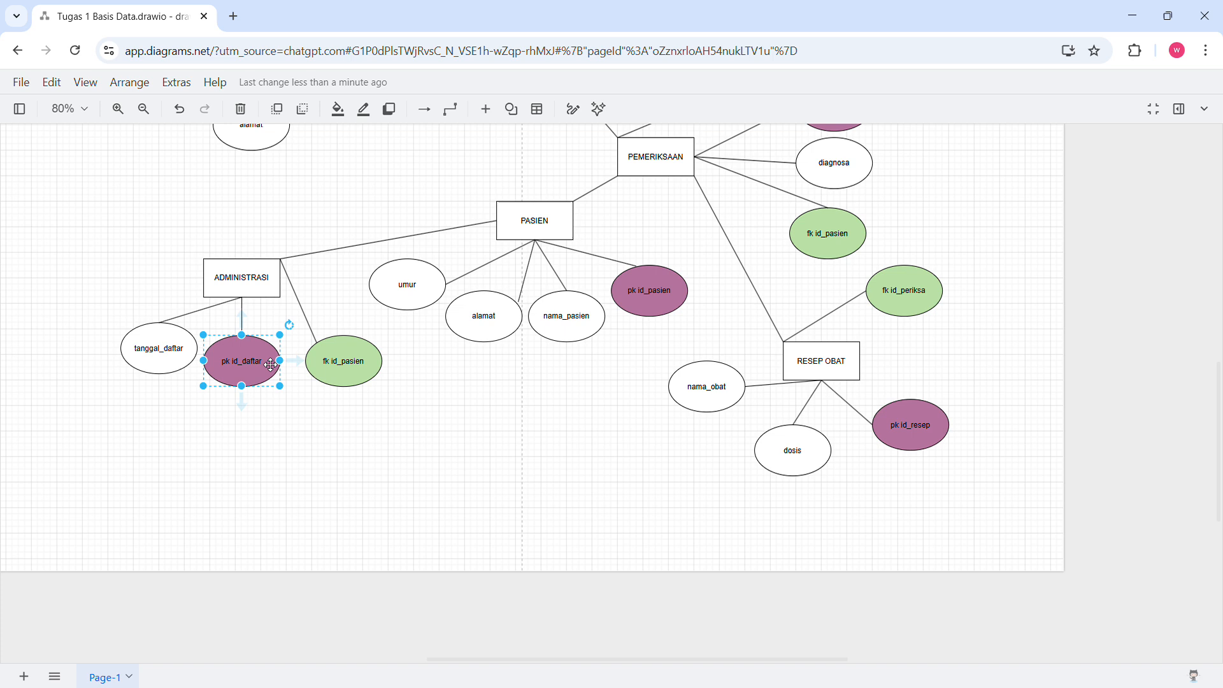
{"action": "left_click", "coordinate": [345, 366]}
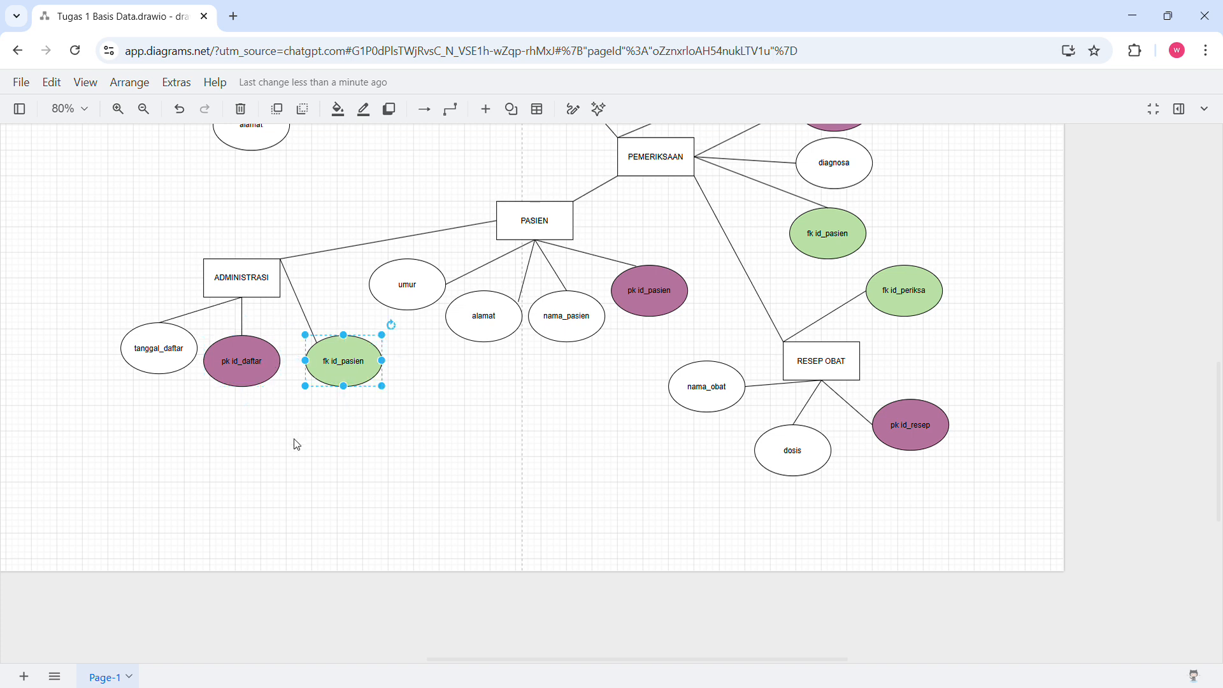
{"action": "scroll", "coordinate": [296, 444], "scroll_direction": "up", "scroll_amount": 1}
{"action": "left_click", "coordinate": [251, 336]}
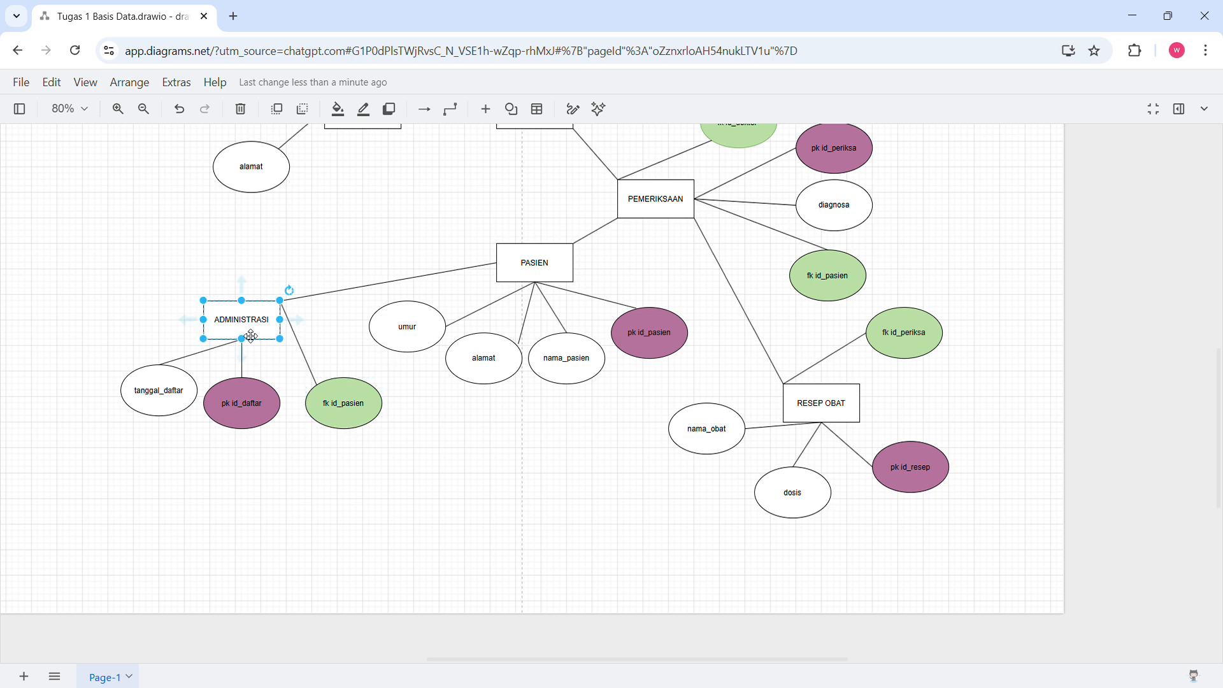
{"action": "left_click", "coordinate": [548, 260]}
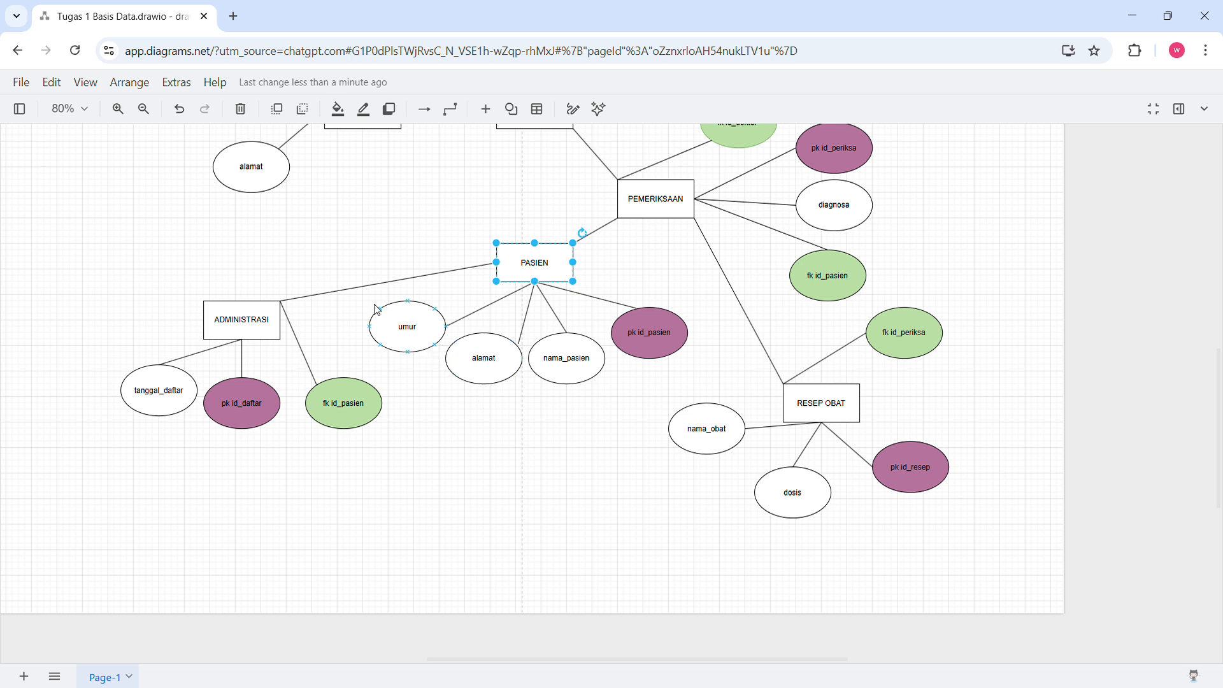
Step: Duplicate the 1:M label and place the copy above the line between ADMINISTRASI and PASIEN
{"action": "scroll", "coordinate": [376, 308], "scroll_direction": "up", "scroll_amount": 2}
{"action": "left_click", "coordinate": [440, 256]}
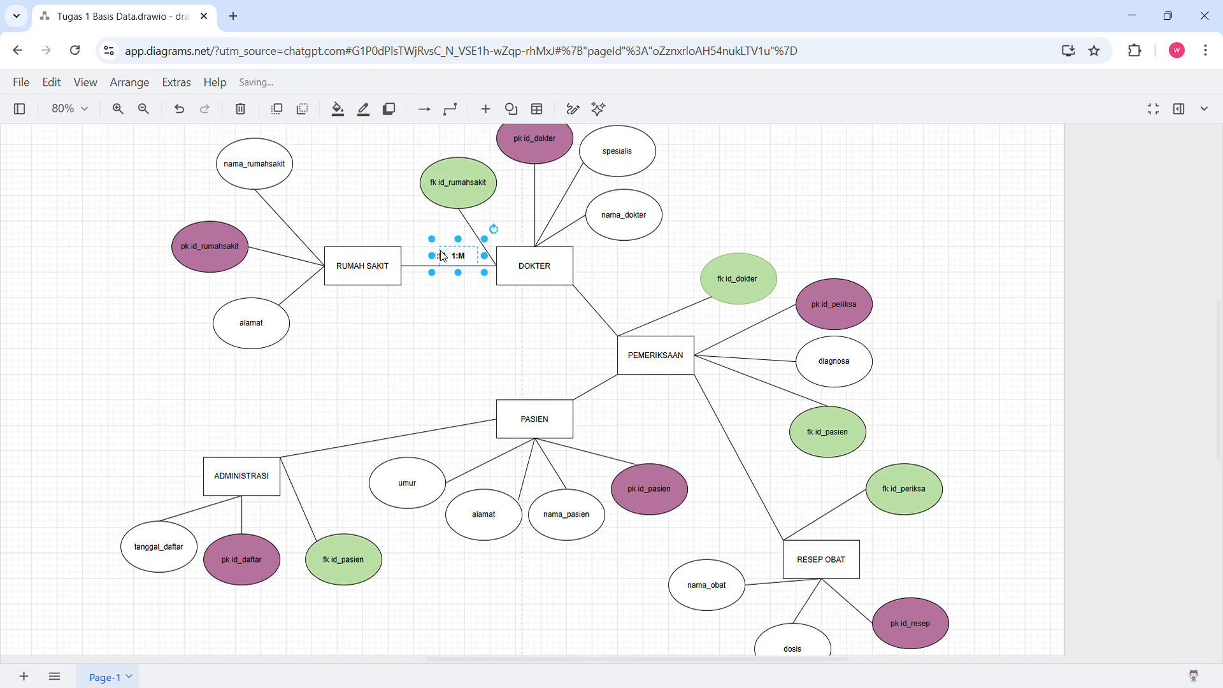
{"action": "left_click_drag", "start_coordinate": [448, 256], "coordinate": [376, 439]}
{"action": "left_click", "coordinate": [403, 379]}
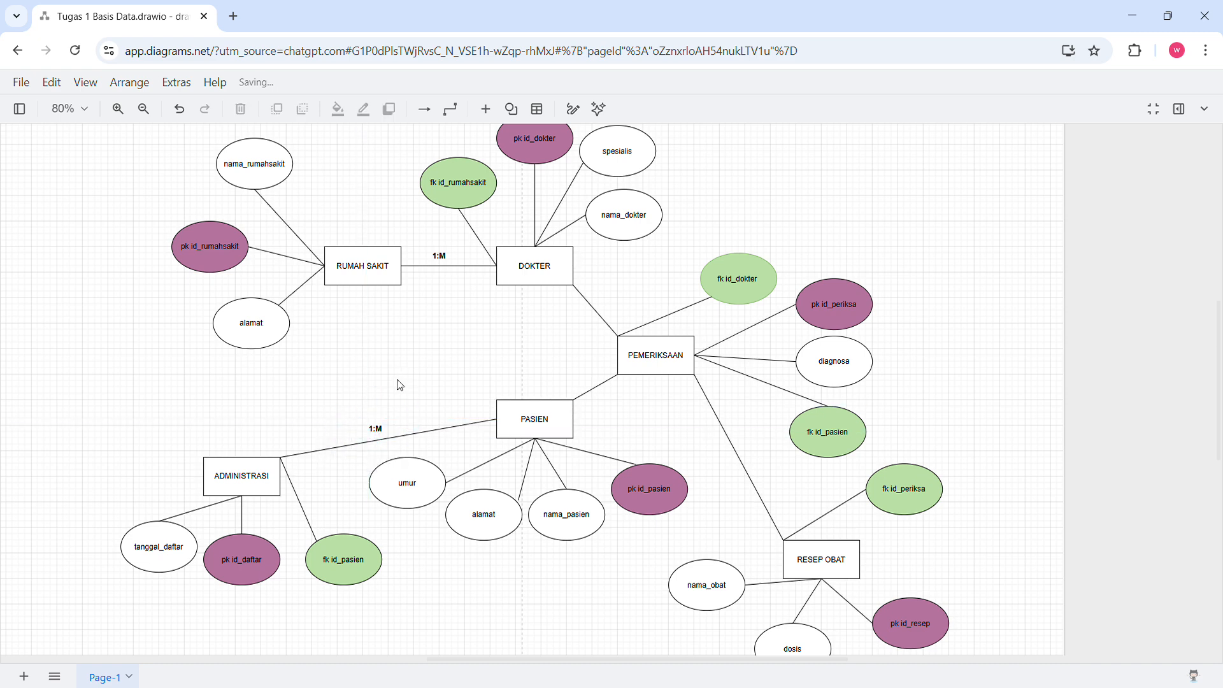
Step: Rotate the copied 1:M label to follow the slope of the ADMINISTRASI–PASIEN line
{"action": "left_click", "coordinate": [389, 428]}
{"action": "left_click_drag", "start_coordinate": [410, 402], "coordinate": [398, 408]}
{"action": "left_click", "coordinate": [437, 385]}
{"action": "scroll", "coordinate": [437, 386], "scroll_direction": "down", "scroll_amount": 3}
{"action": "scroll", "coordinate": [437, 389], "scroll_direction": "right", "scroll_amount": 2}
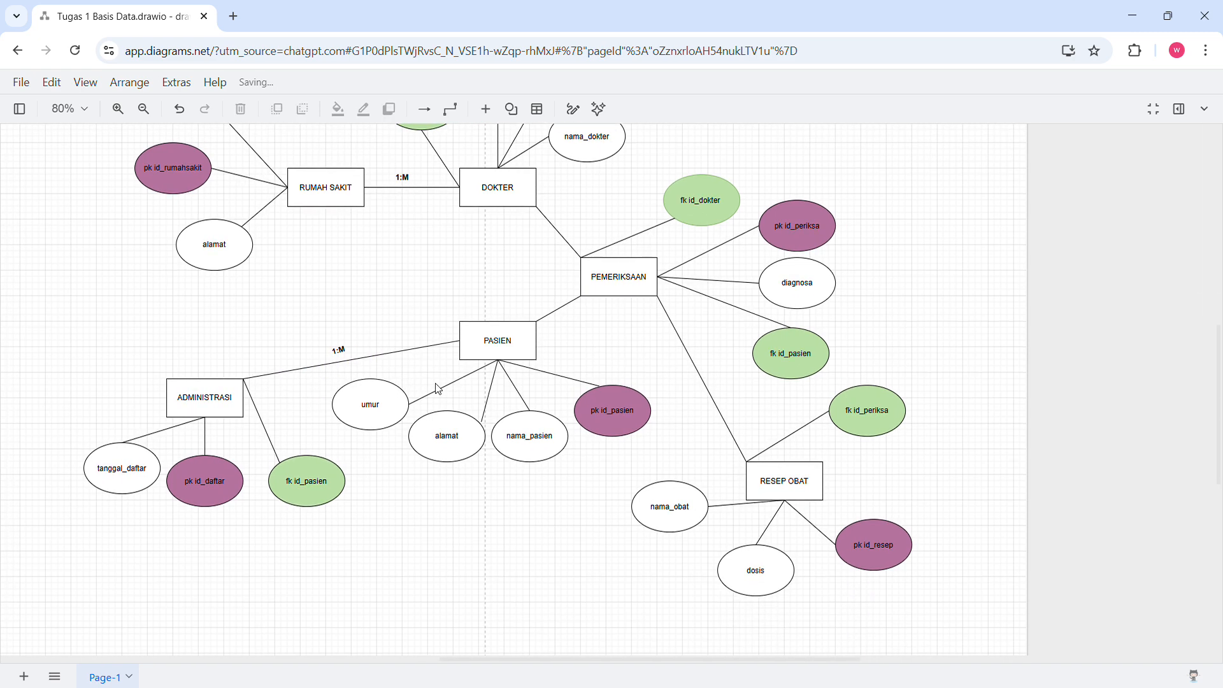
Step: Examine the PEMERIKSAAN entity and its relationships to DOKTER and PASIEN
{"action": "scroll", "coordinate": [439, 389], "scroll_direction": "down", "scroll_amount": 2}
{"action": "scroll", "coordinate": [439, 388], "scroll_direction": "down", "scroll_amount": 1}
{"action": "scroll", "coordinate": [439, 388], "scroll_direction": "right", "scroll_amount": 2}
{"action": "left_click", "coordinate": [596, 363]}
{"action": "scroll", "coordinate": [603, 369], "scroll_direction": "up", "scroll_amount": 3}
{"action": "left_click", "coordinate": [584, 296]}
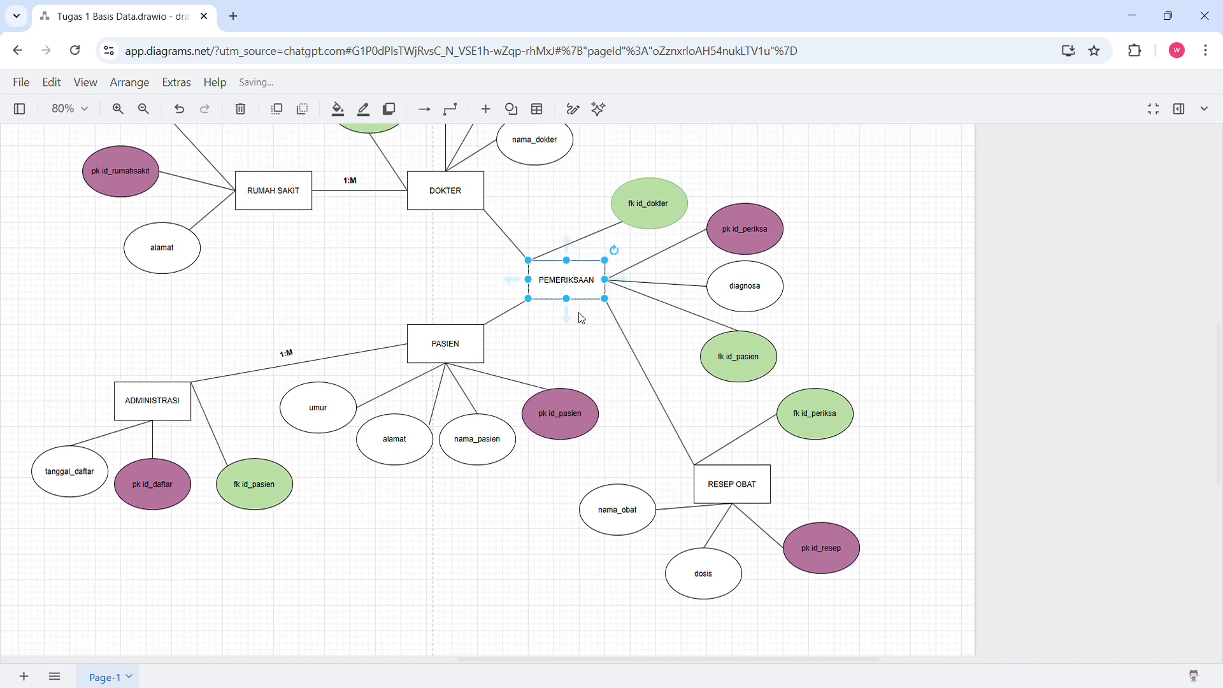
{"action": "scroll", "coordinate": [582, 342], "scroll_direction": "right", "scroll_amount": 1}
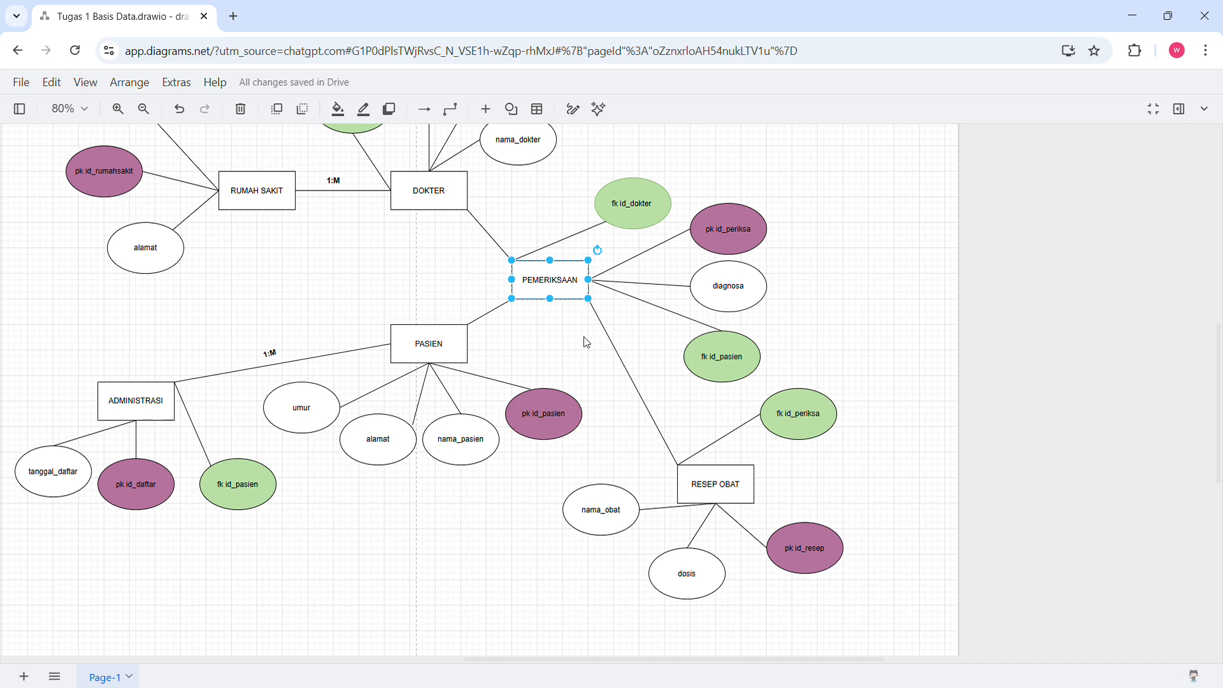
{"action": "scroll", "coordinate": [586, 342], "scroll_direction": "up", "scroll_amount": 1}
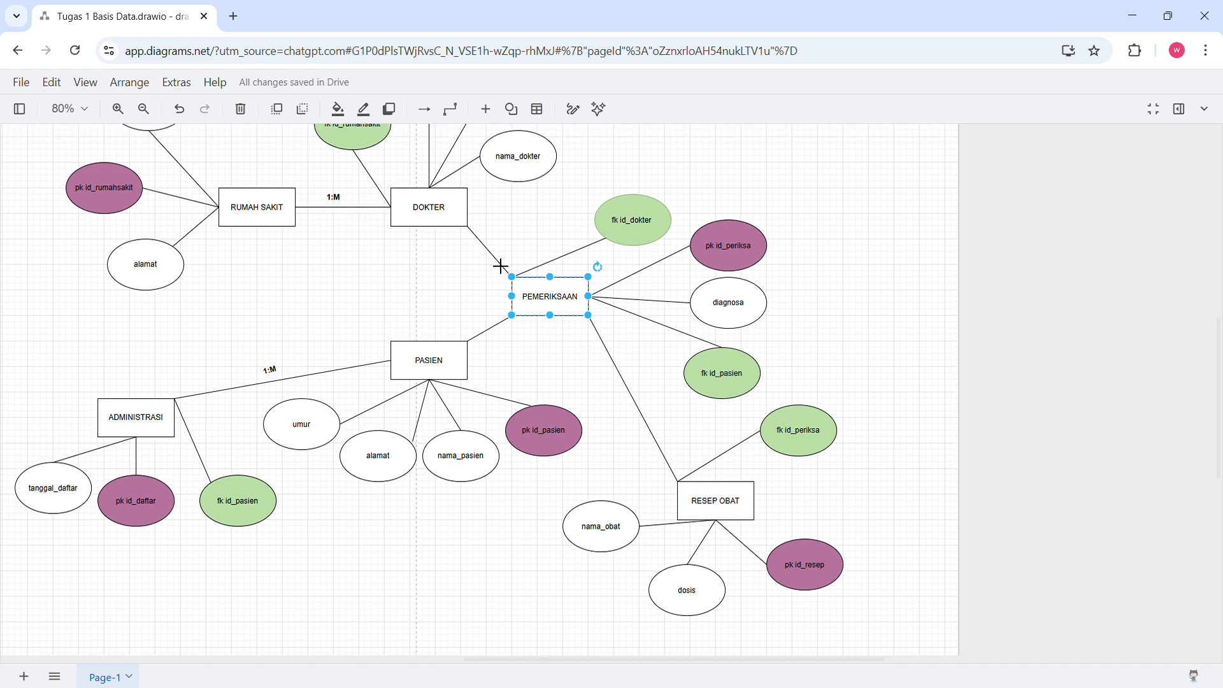
{"action": "left_click", "coordinate": [457, 227]}
{"action": "left_click", "coordinate": [443, 364]}
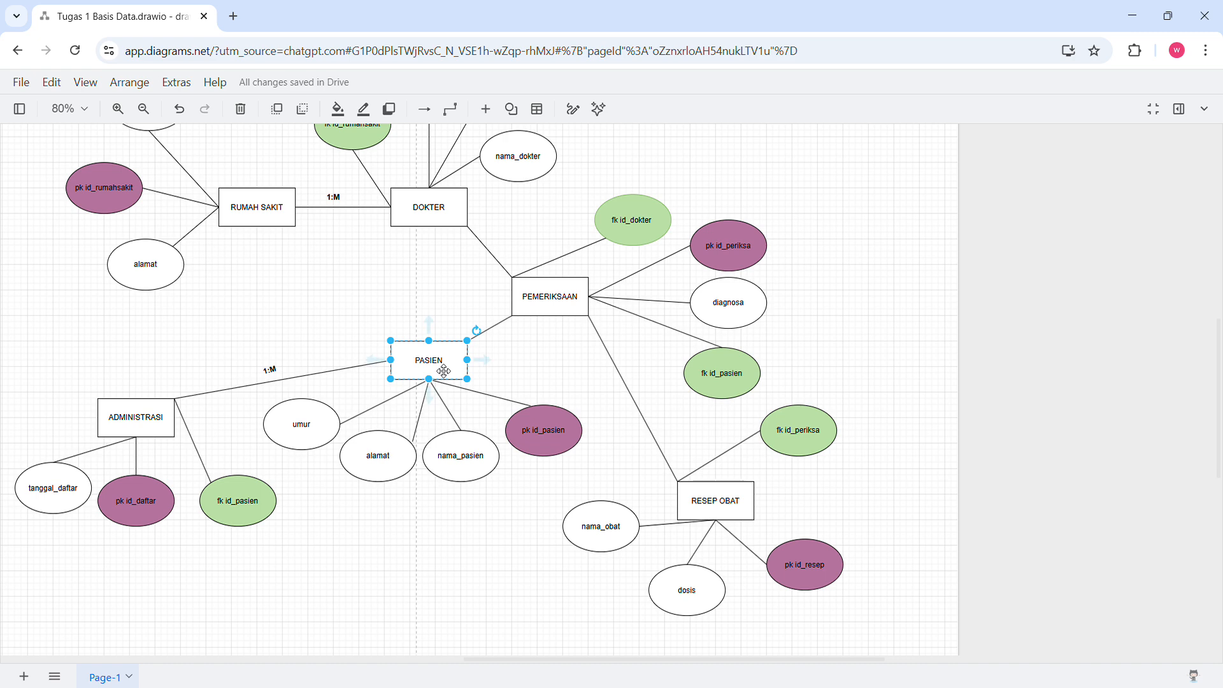
{"action": "scroll", "coordinate": [662, 269], "scroll_direction": "right", "scroll_amount": 2}
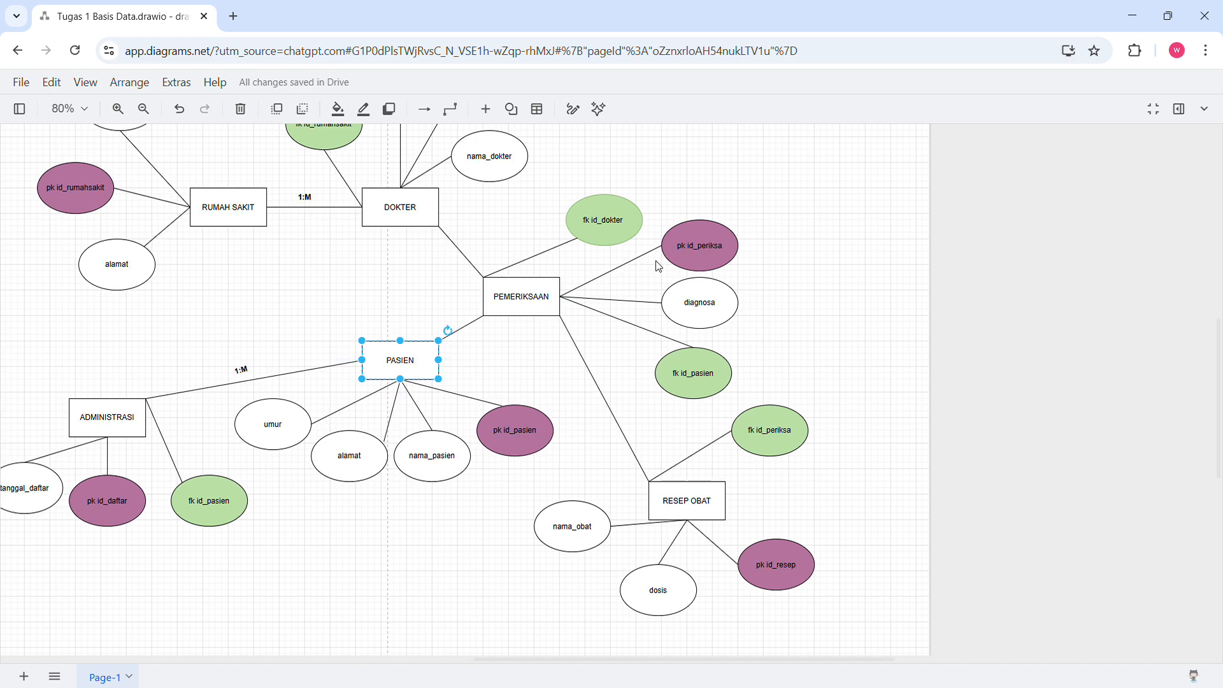
Step: Examine PEMERIKSAAN's attributes pk id_periksa, diagnosa, fk id_dokter and fk id_pasien
{"action": "left_click", "coordinate": [703, 248]}
{"action": "left_click", "coordinate": [710, 319]}
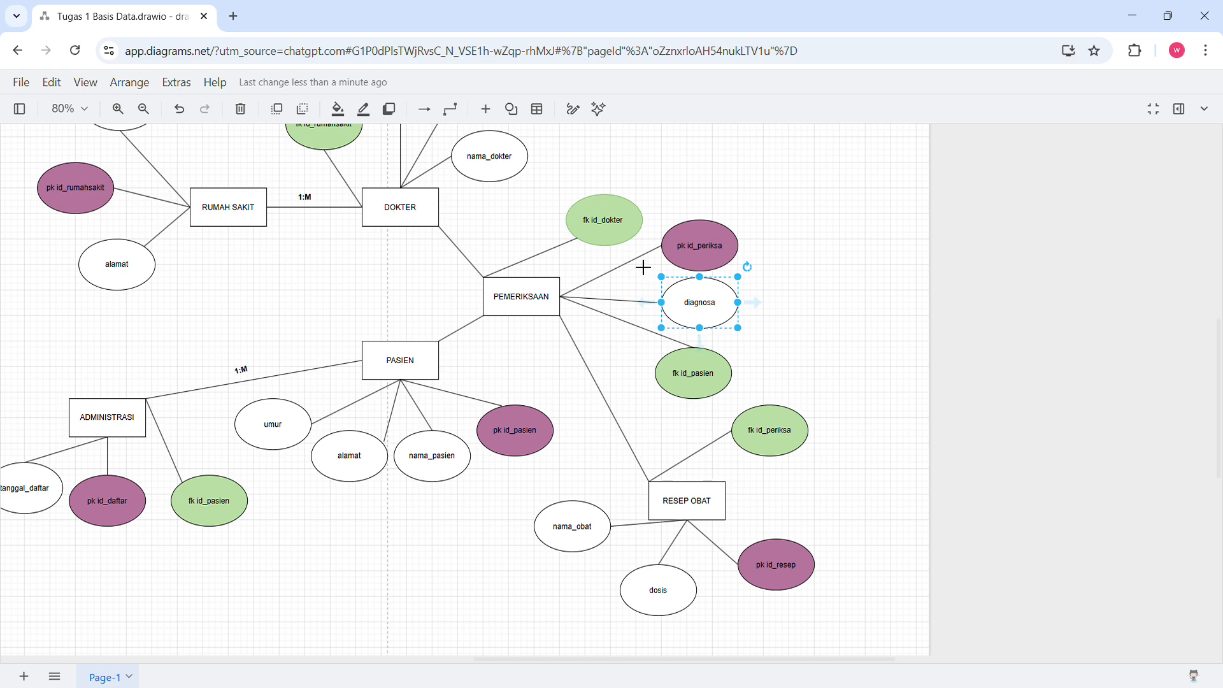
{"action": "left_click", "coordinate": [617, 235]}
{"action": "left_click", "coordinate": [692, 385]}
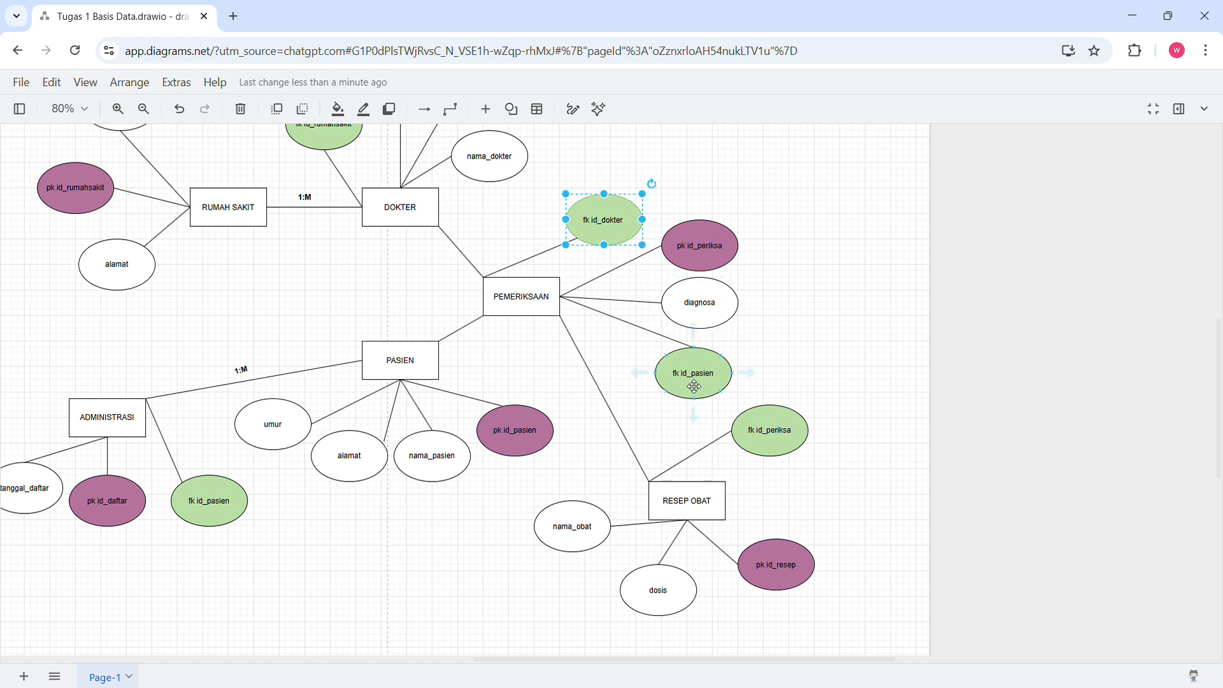
{"action": "right_click", "coordinate": [610, 361]}
{"action": "left_click", "coordinate": [588, 331]}
{"action": "scroll", "coordinate": [588, 331], "scroll_direction": "up", "scroll_amount": 1}
{"action": "left_click", "coordinate": [709, 280]}
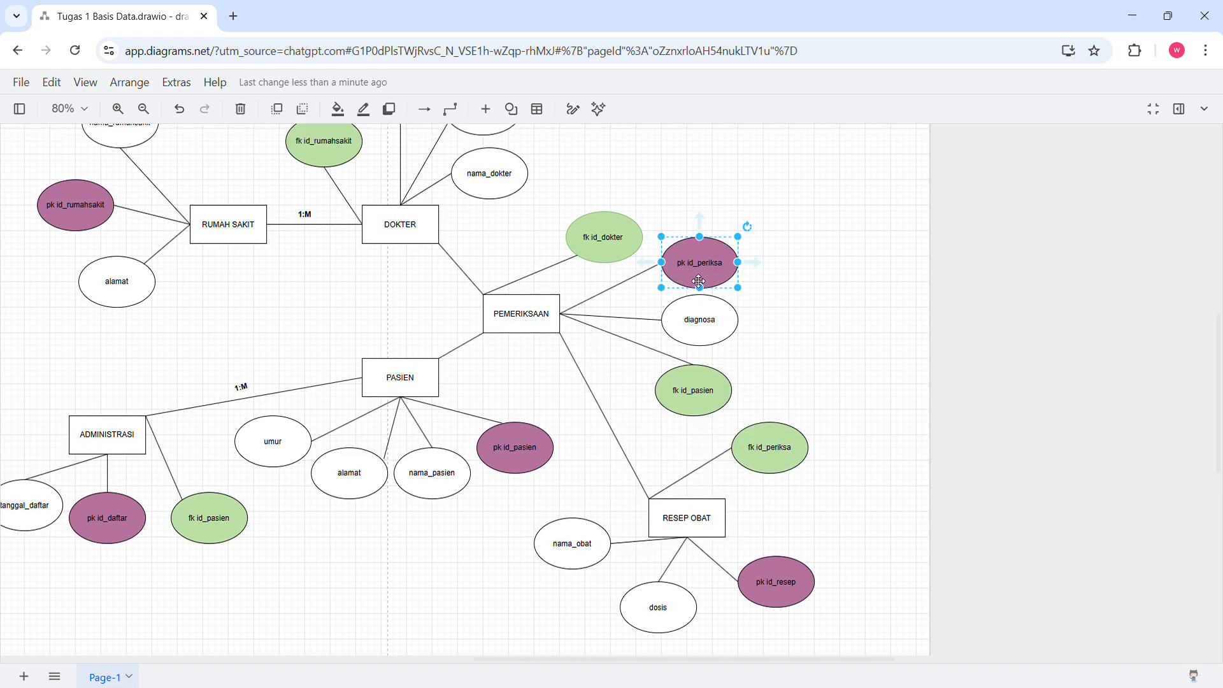
{"action": "left_click", "coordinate": [602, 250]}
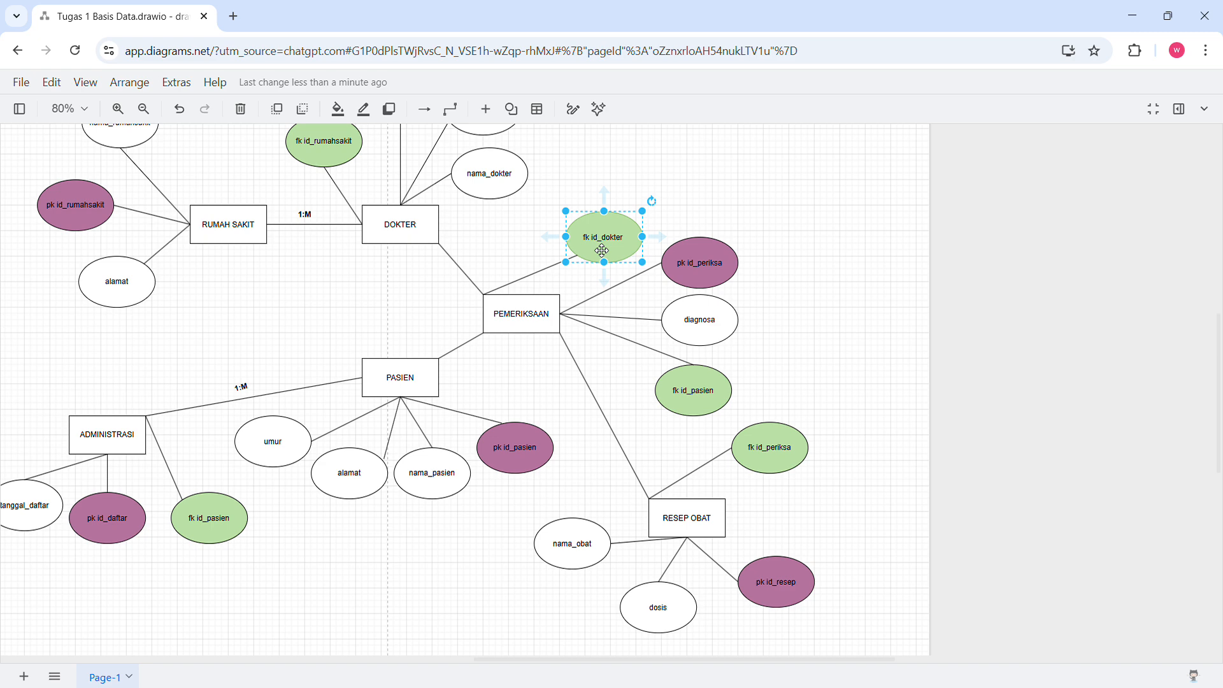
{"action": "left_click", "coordinate": [700, 408]}
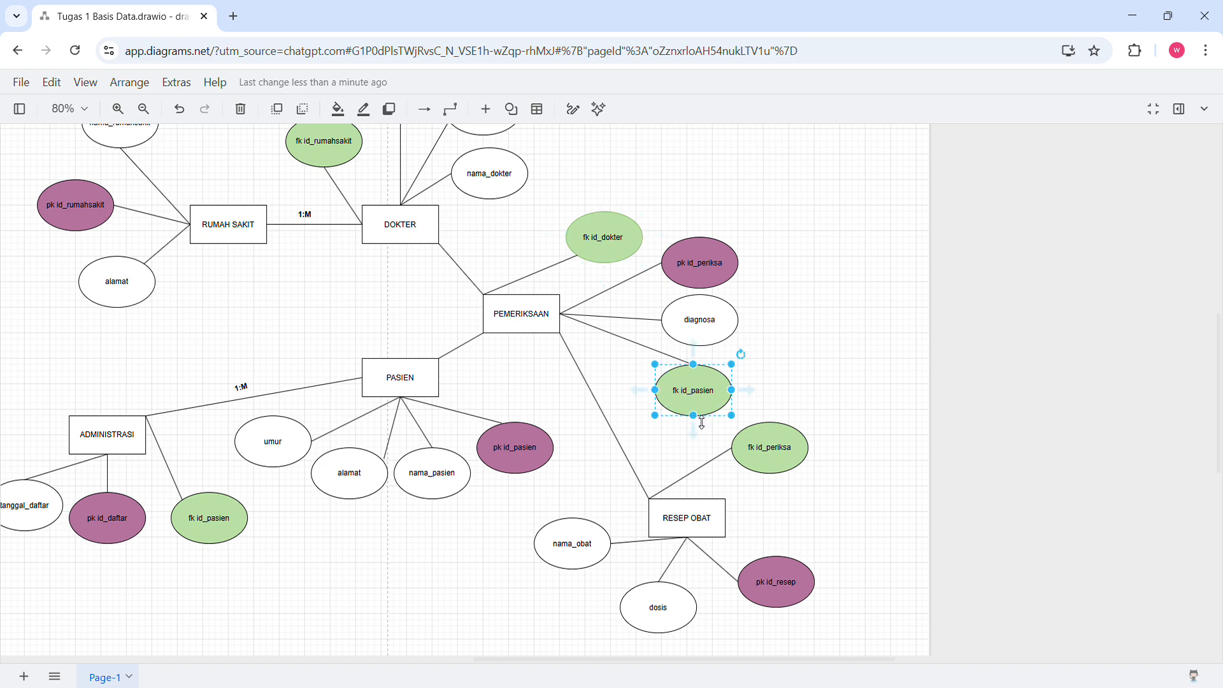
{"action": "scroll", "coordinate": [612, 390], "scroll_direction": "up", "scroll_amount": 1}
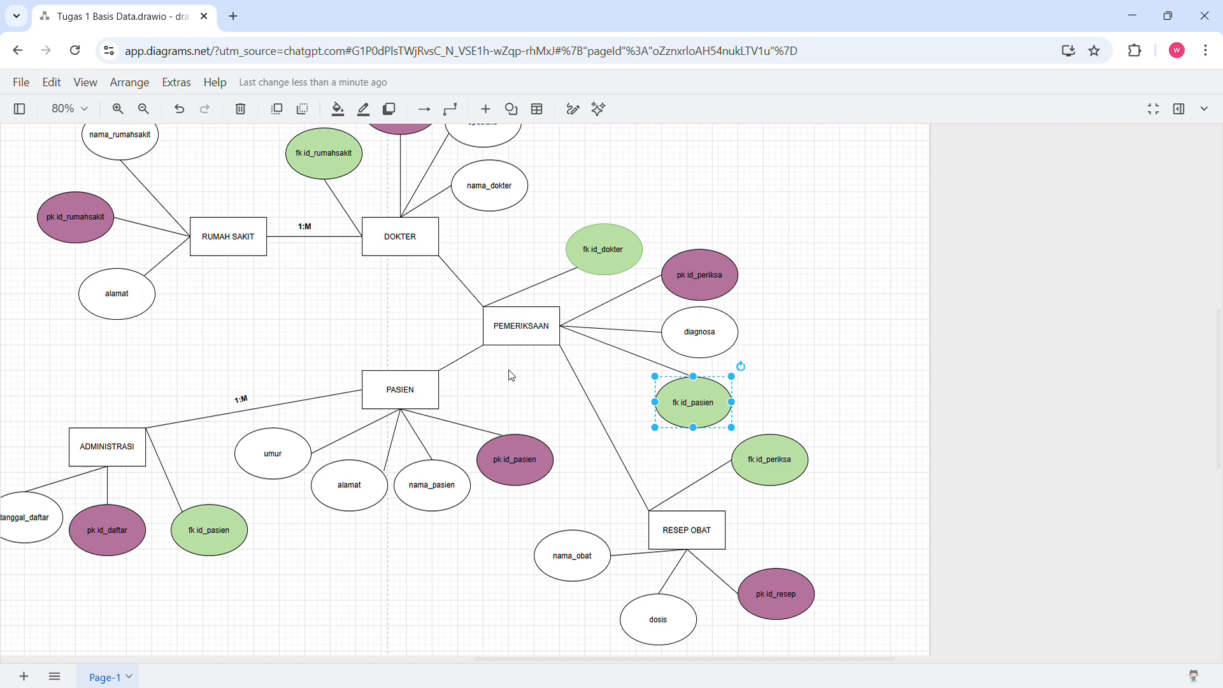
Step: Place copies of the 1:M label beside the DOKTER–PEMERIKSAAN and PASIEN–PEMERIKSAAN lines, each rotated to follow its line's slope
{"action": "left_click", "coordinate": [313, 238]}
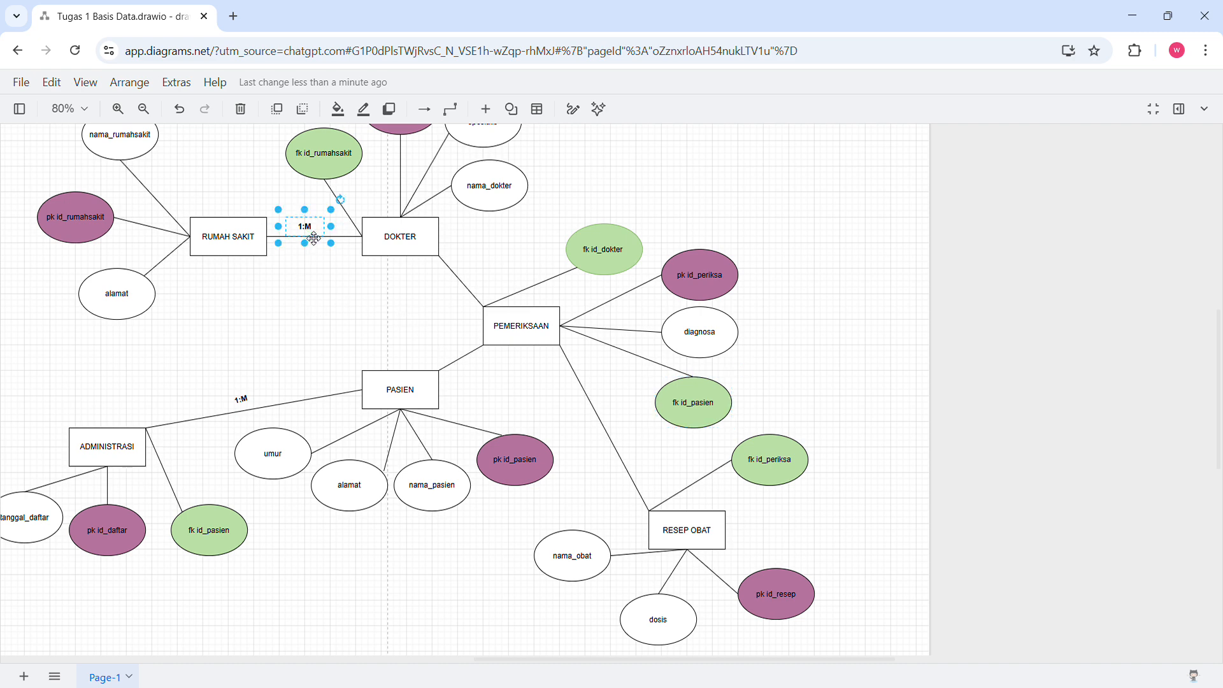
{"action": "left_click_drag", "start_coordinate": [325, 249], "coordinate": [496, 275]}
{"action": "left_click", "coordinate": [432, 338]}
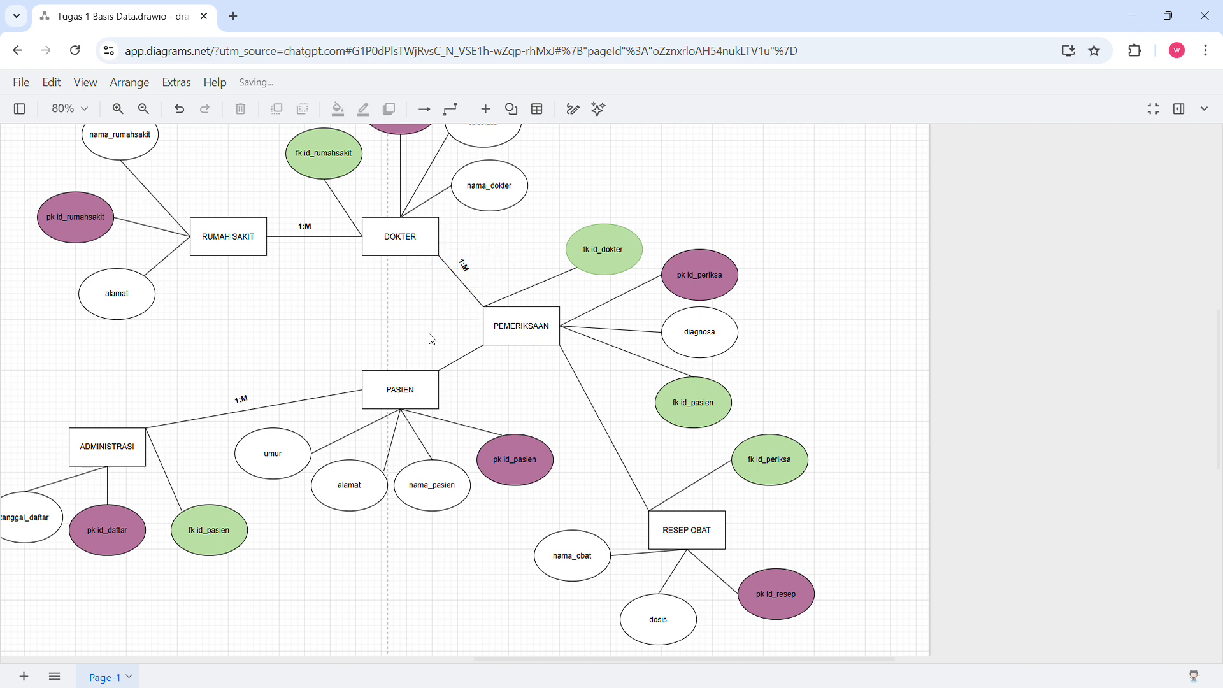
{"action": "key", "text": "ctrl+v"}
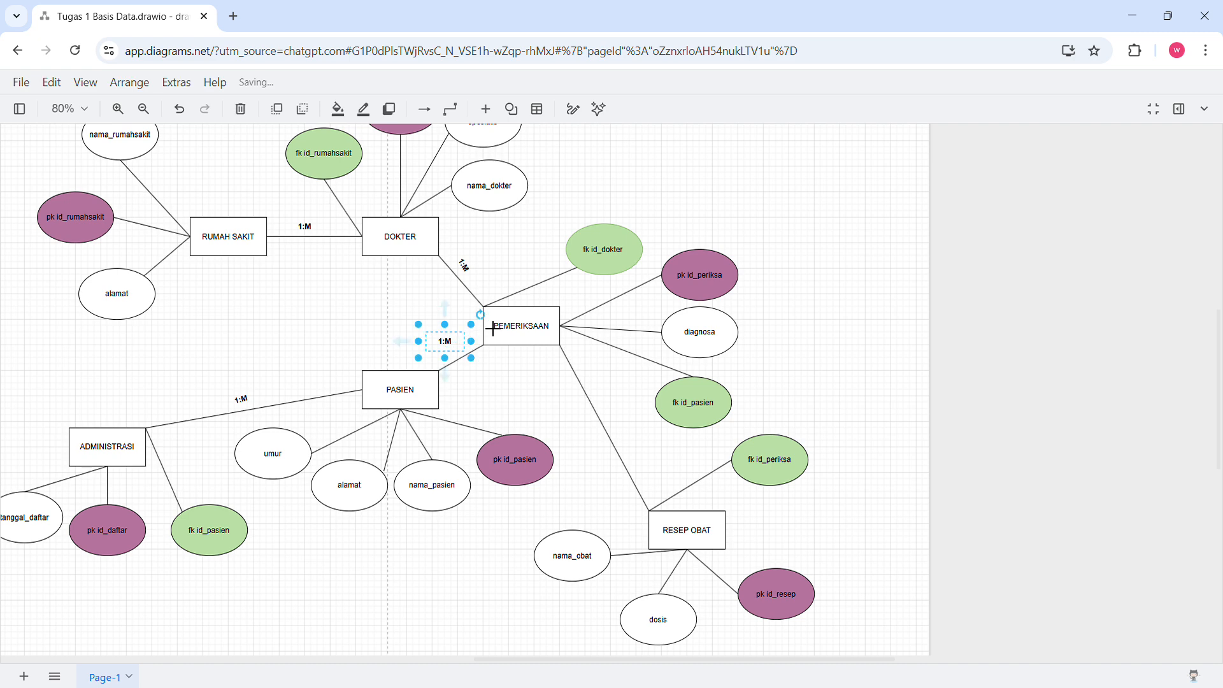
{"action": "left_click_drag", "start_coordinate": [480, 314], "coordinate": [461, 314]}
Step: Change the label on the PASIEN–PEMERIKSAAN line to M:1
{"action": "double_click", "coordinate": [452, 351]}
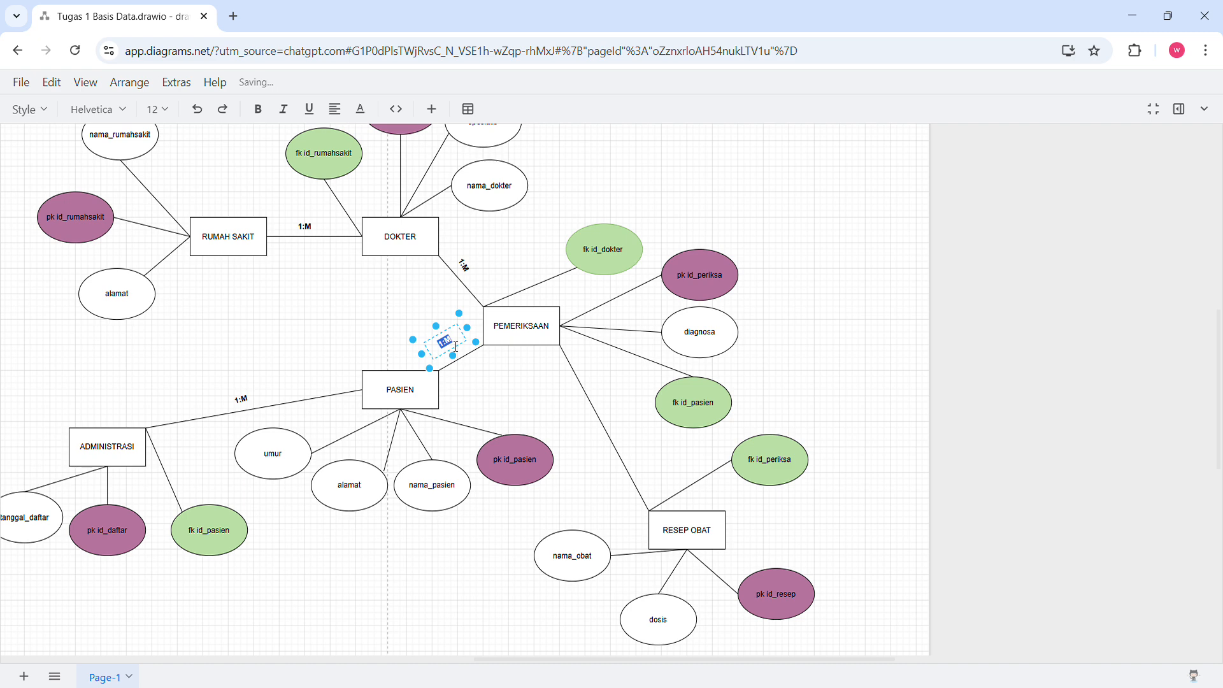
{"action": "type", "text": "m:1"}
{"action": "double_click", "coordinate": [452, 341]}
{"action": "key", "text": "ctrl+a"}
{"action": "type", "text": "M:1"}
Step: Re-enter 1:M as the label on the DOKTER–PEMERIKSAAN line
{"action": "left_click", "coordinate": [470, 271]}
{"action": "double_click", "coordinate": [479, 275]}
{"action": "type", "text": "M"}
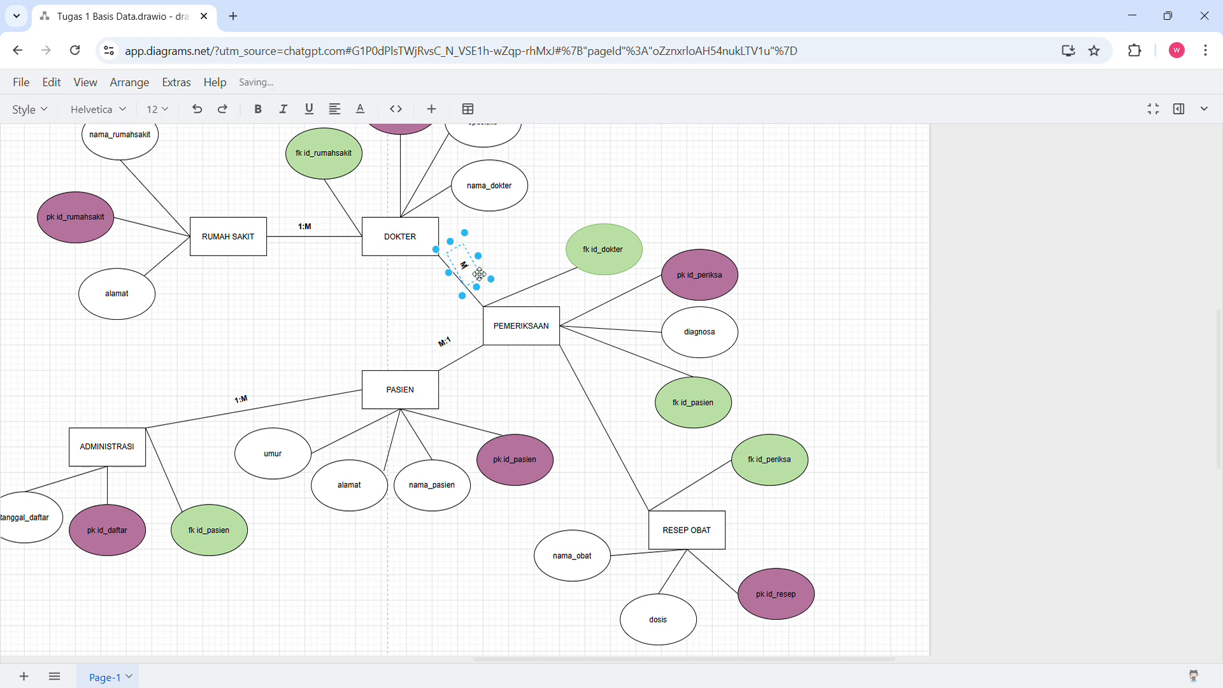
{"action": "key", "text": "BackSpace"}
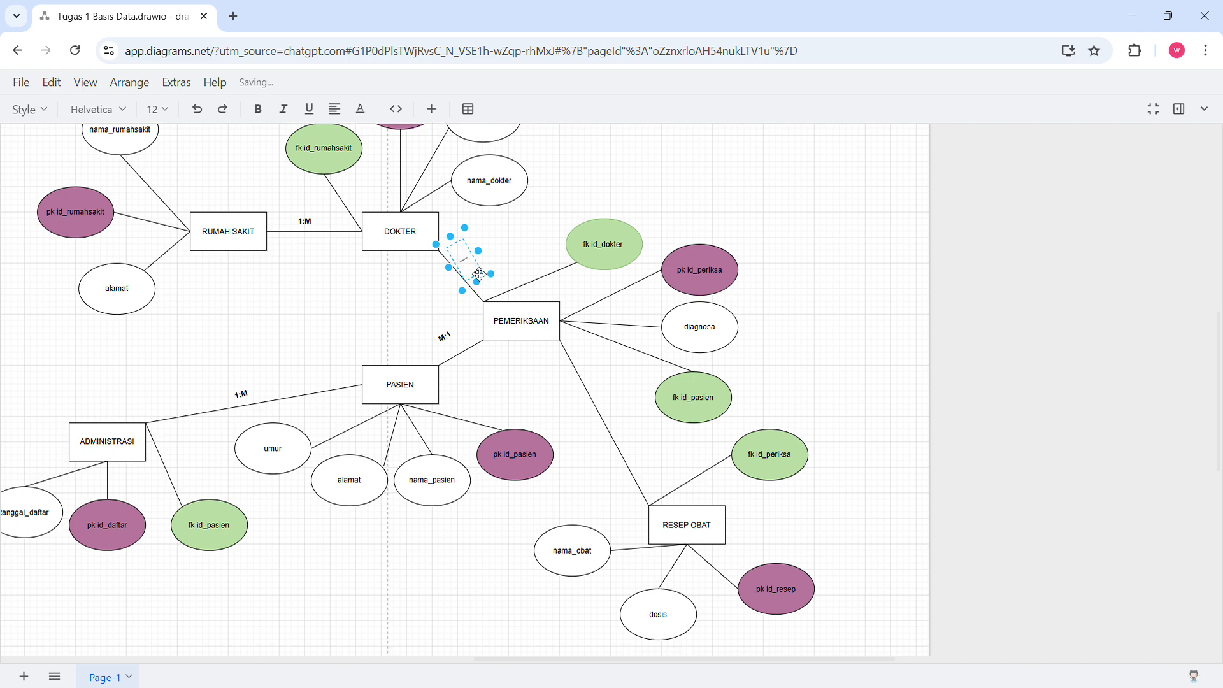
{"action": "type", "text": "1:M"}
{"action": "left_click", "coordinate": [409, 299]}
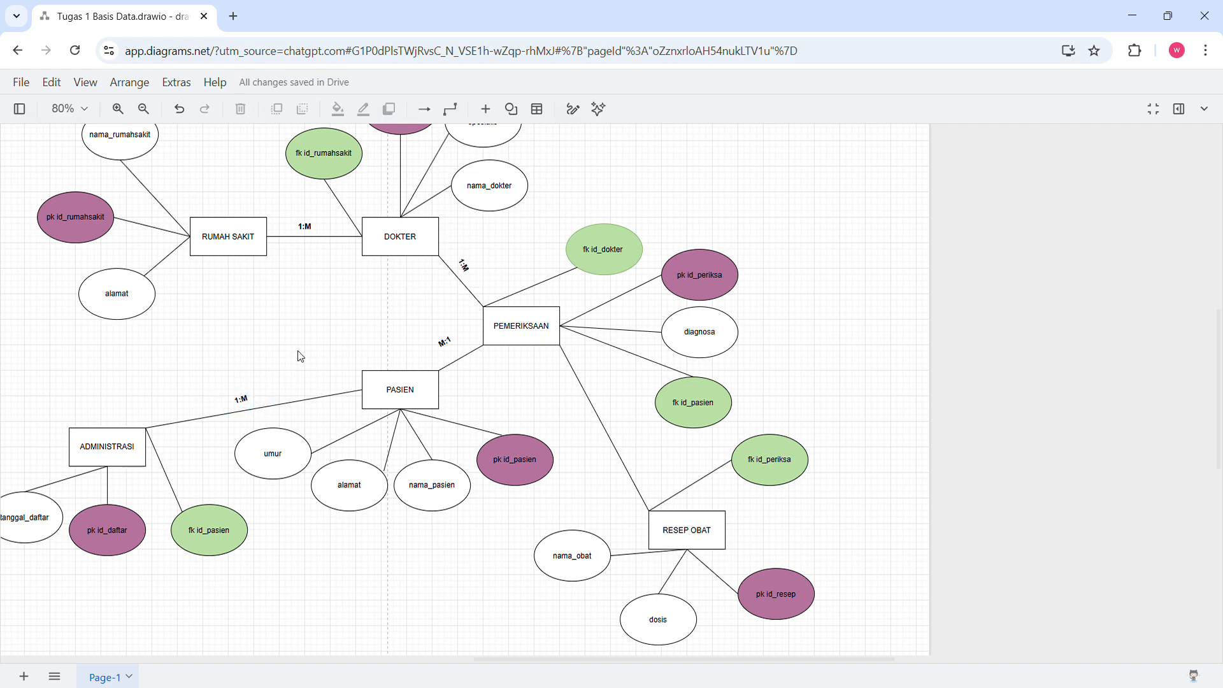
Step: Change the label on the ADMINISTRASI–PASIEN line to M:1
{"action": "left_click", "coordinate": [240, 399]}
{"action": "double_click", "coordinate": [242, 401]}
{"action": "type", "text": "M"}
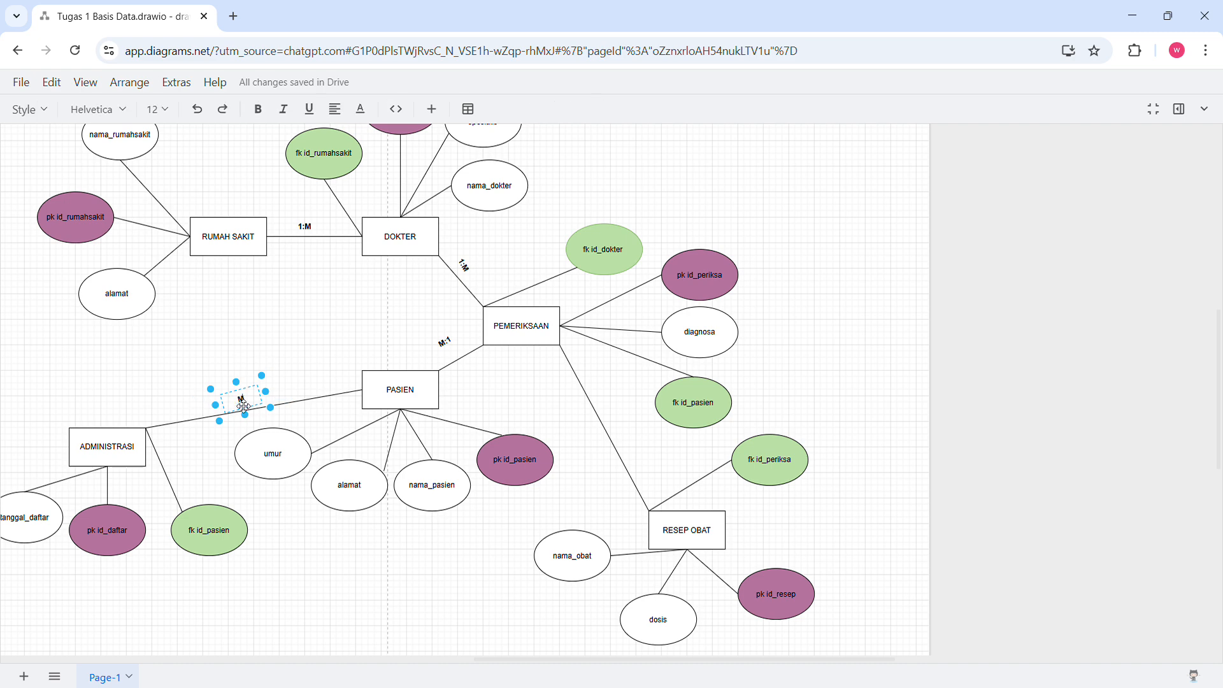
{"action": "type", "text": ":1"}
{"action": "left_click", "coordinate": [331, 352]}
Step: Check the PASIEN and PEMERIKSAAN entities and set the label on the line between them to 1:M
{"action": "left_click", "coordinate": [398, 396]}
{"action": "left_click", "coordinate": [530, 328]}
{"action": "left_click", "coordinate": [400, 405]}
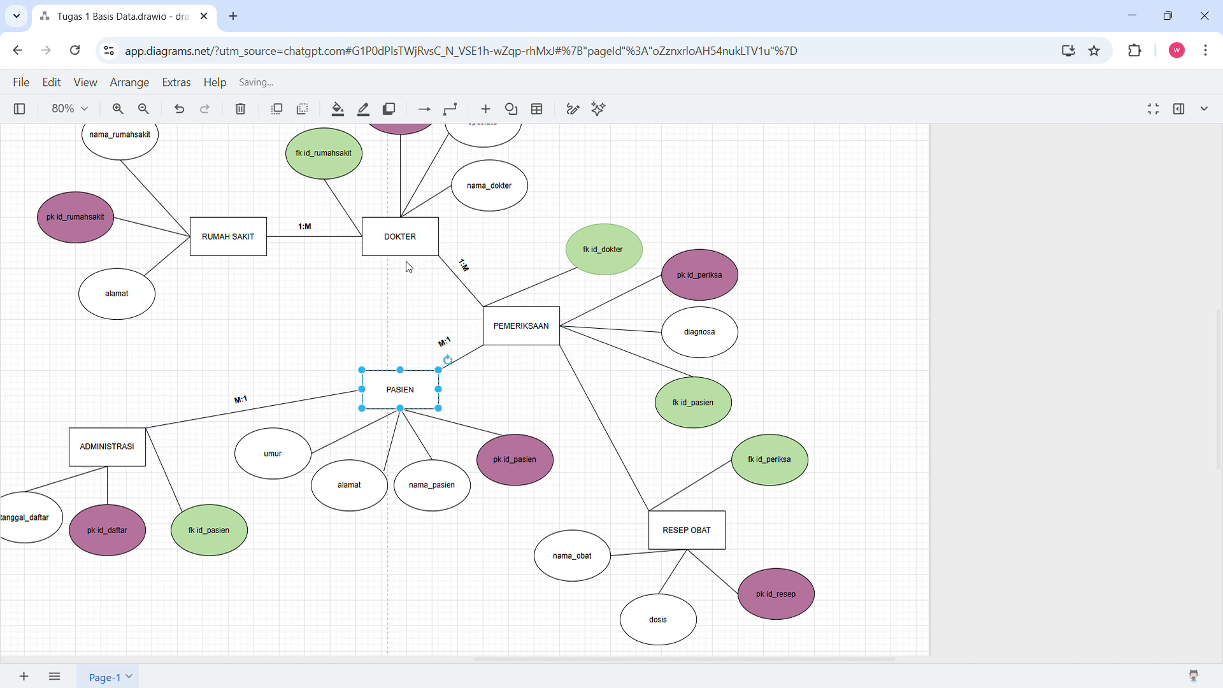
{"action": "left_click", "coordinate": [447, 340]}
{"action": "type", "text": "1:M"}
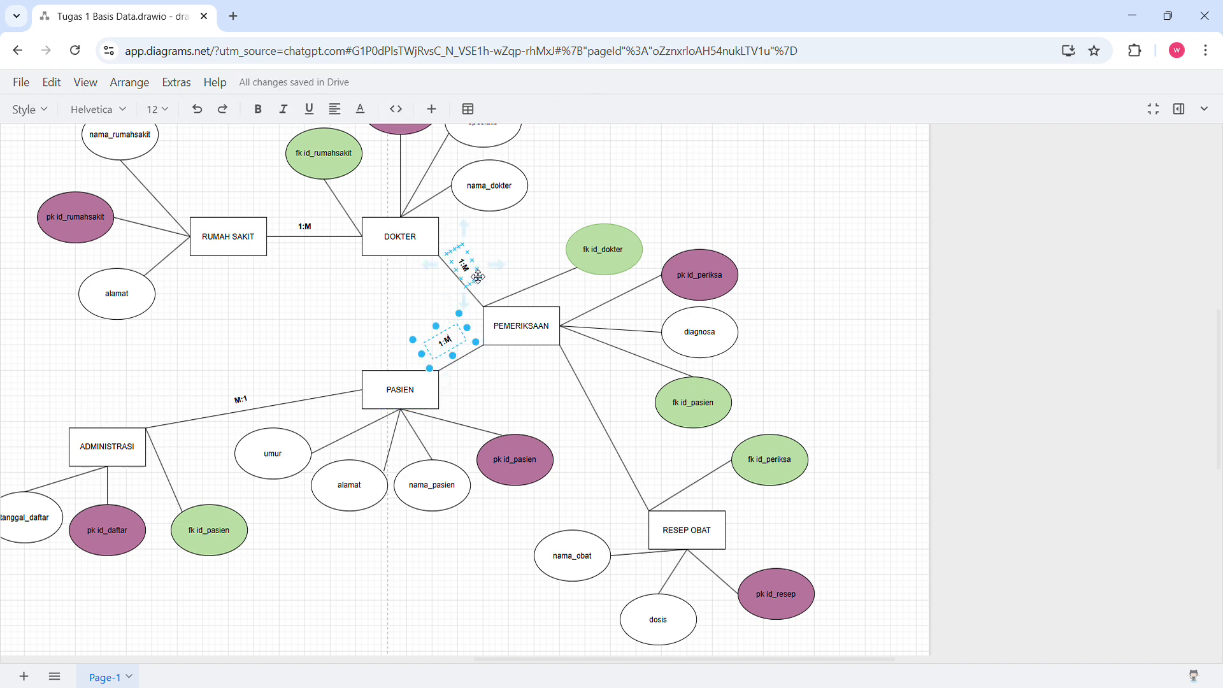
{"action": "left_click", "coordinate": [528, 253]}
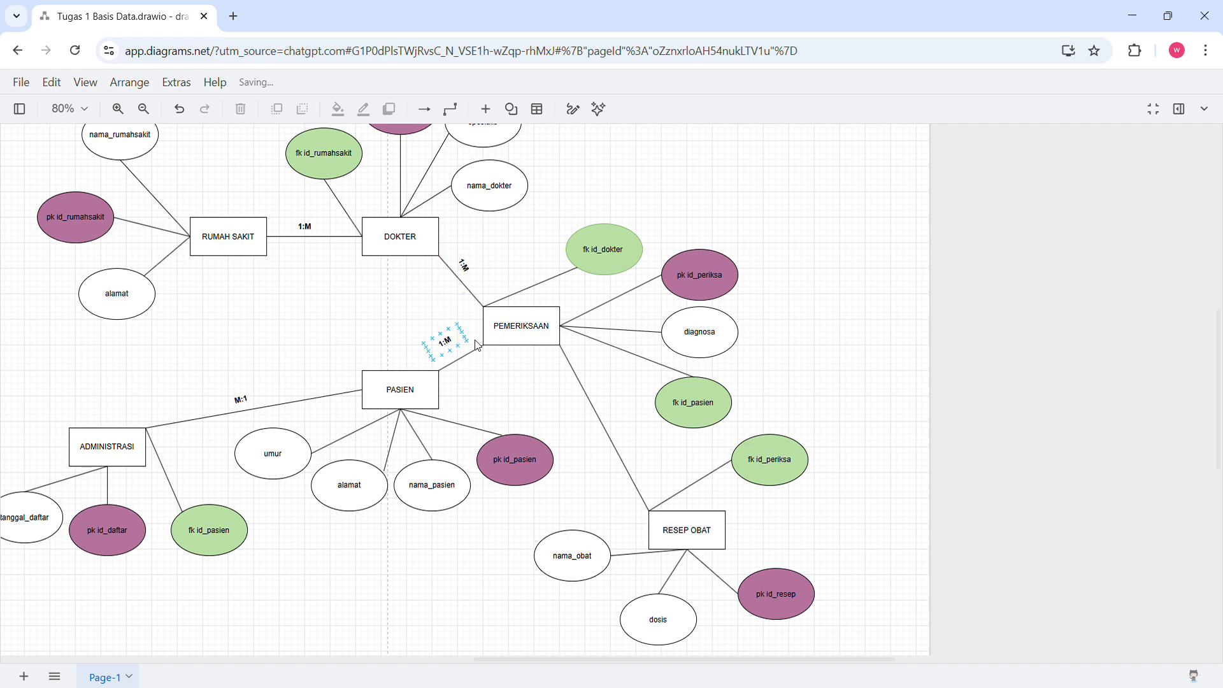
Step: Examine the RESEP OBAT entity, its attributes dosis, nama_obat and fk id_periksa, and its relationship to PEMERIKSAAN
{"action": "left_click", "coordinate": [539, 346]}
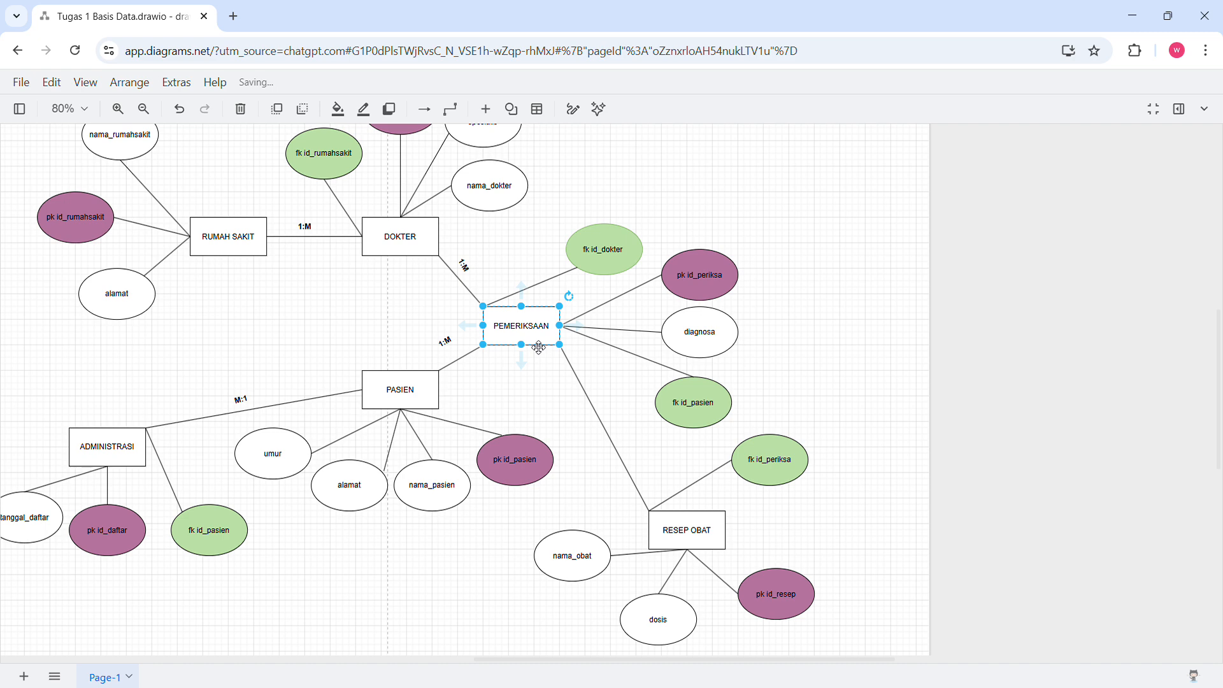
{"action": "scroll", "coordinate": [538, 348], "scroll_direction": "right", "scroll_amount": 1}
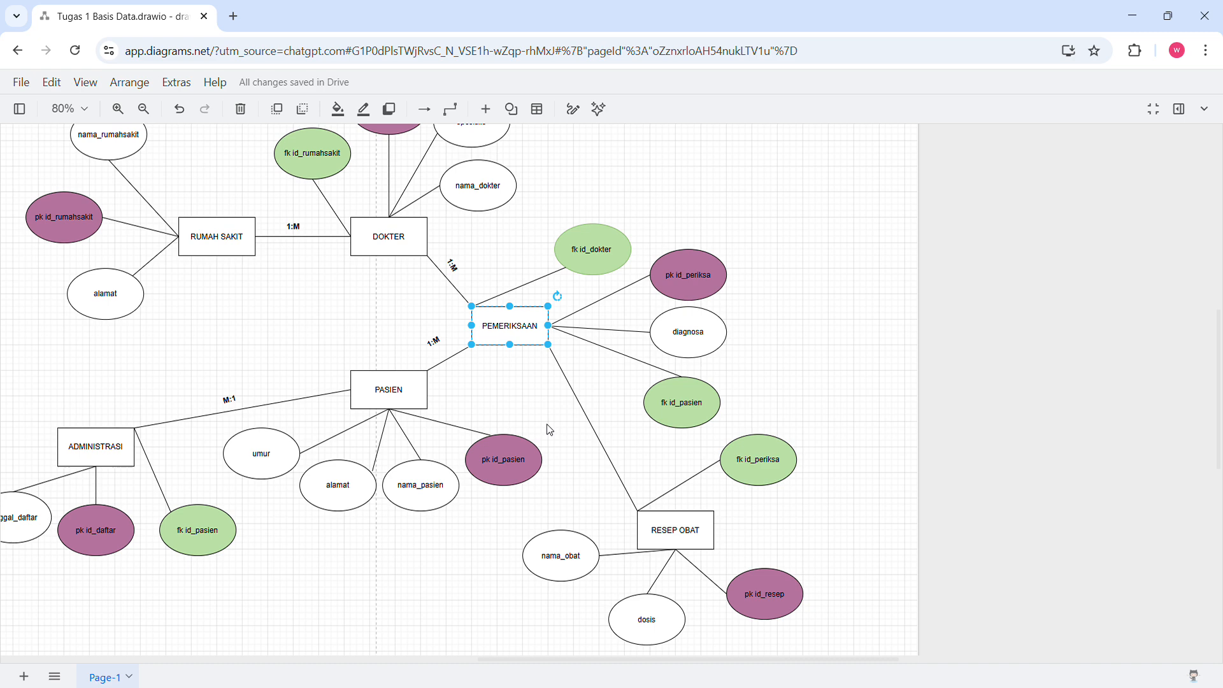
{"action": "scroll", "coordinate": [549, 430], "scroll_direction": "down", "scroll_amount": 2}
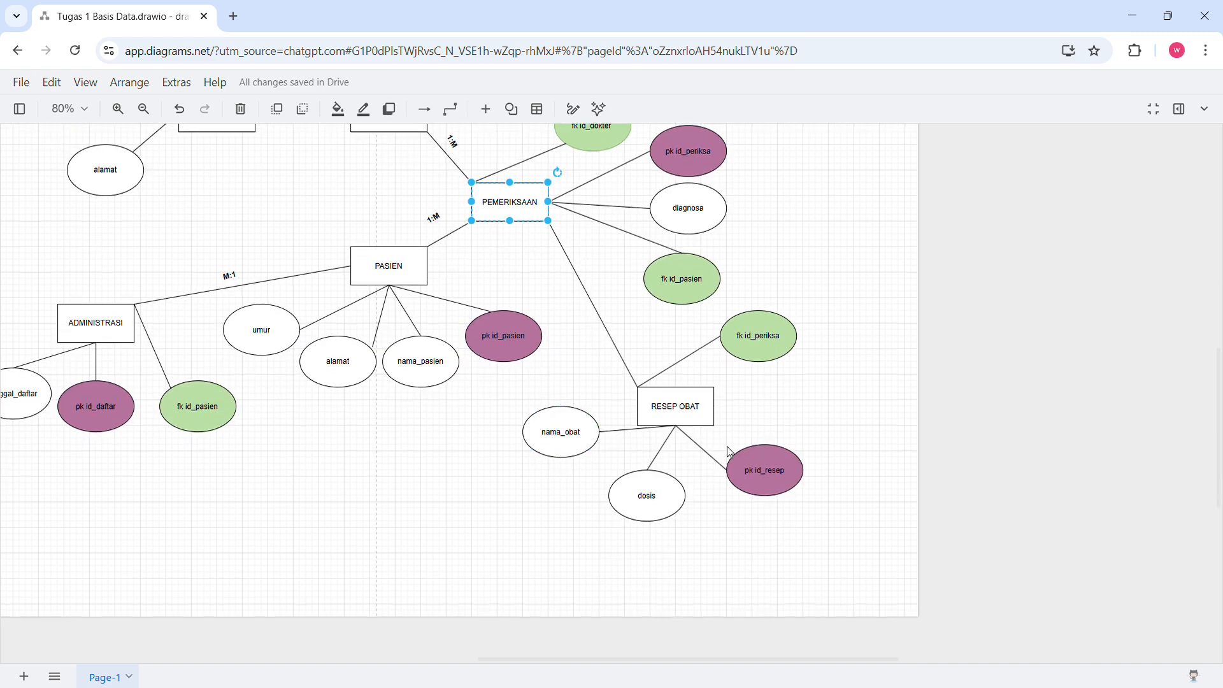
{"action": "left_click", "coordinate": [634, 501]}
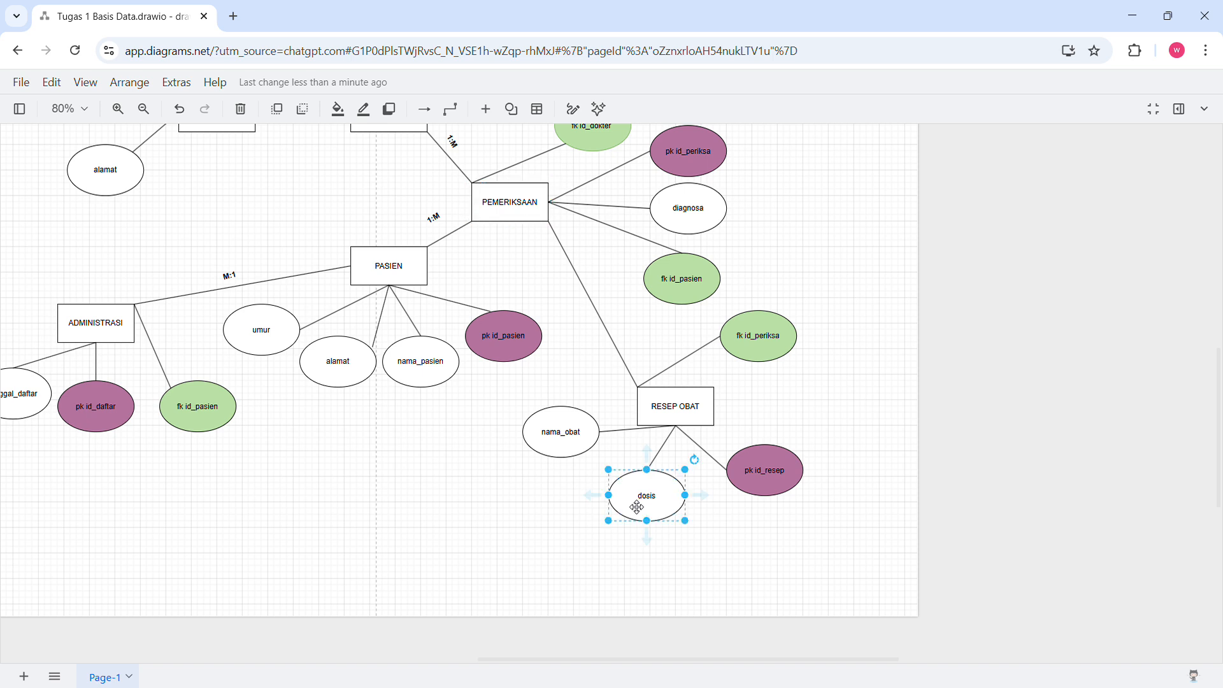
{"action": "left_click", "coordinate": [569, 429]}
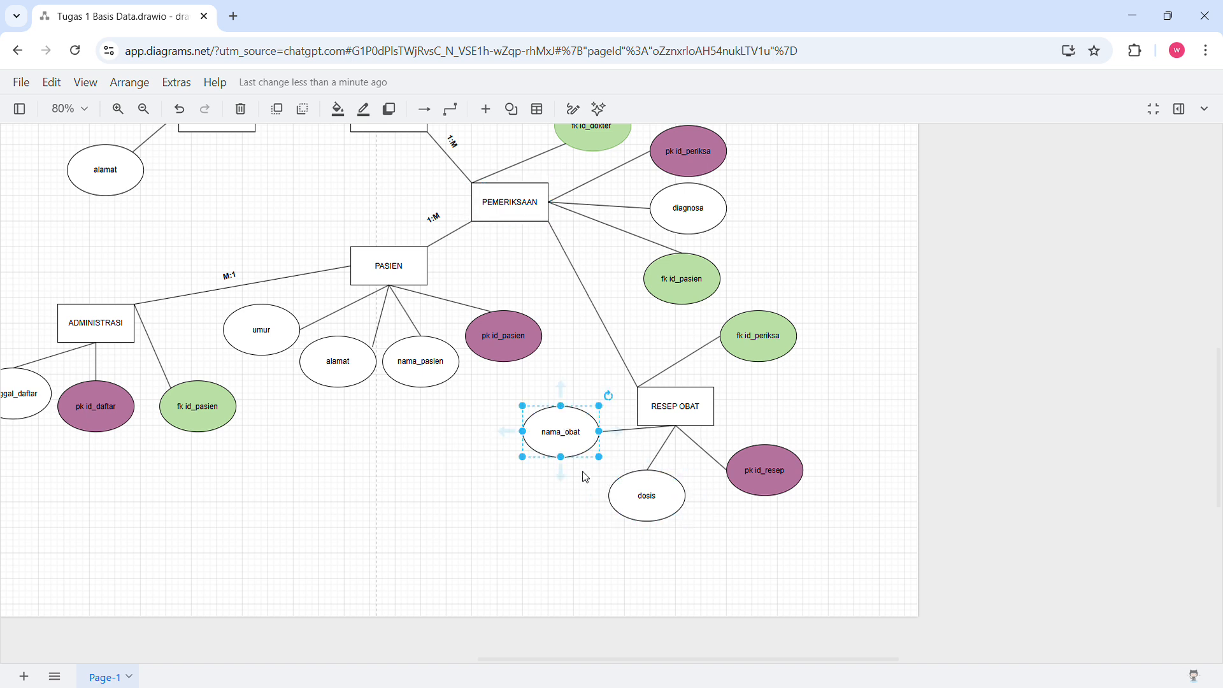
{"action": "left_click", "coordinate": [552, 503]}
{"action": "scroll", "coordinate": [551, 504], "scroll_direction": "down", "scroll_amount": 1}
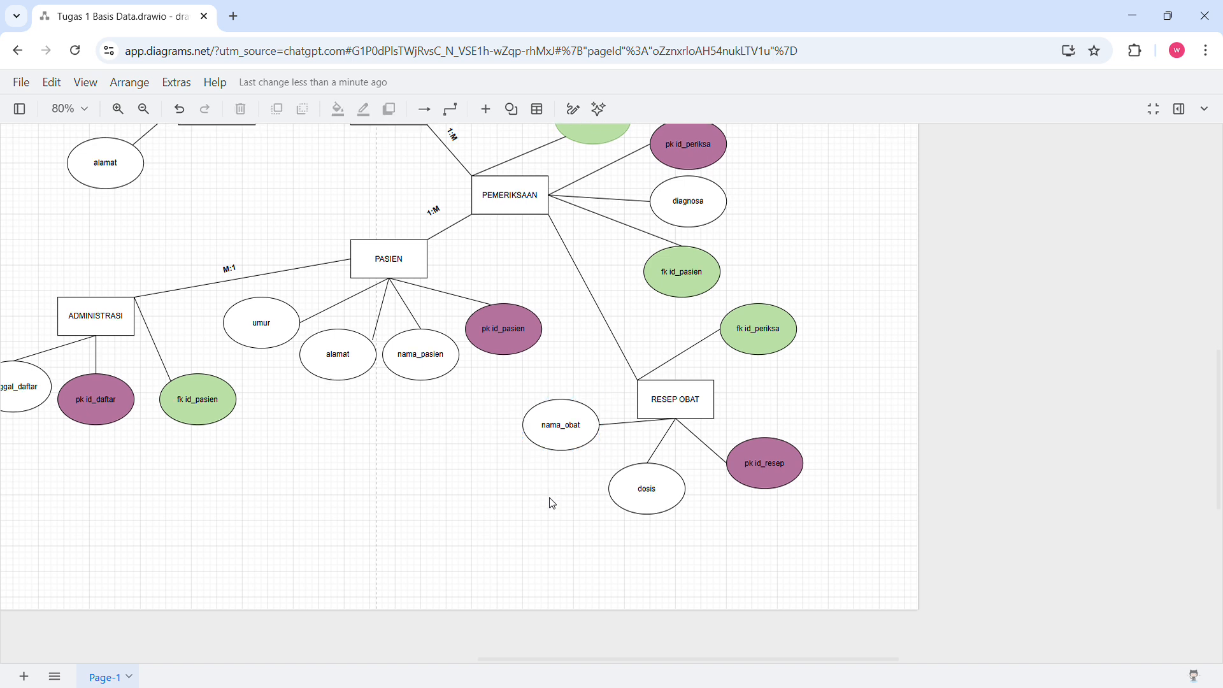
{"action": "left_click", "coordinate": [674, 406]}
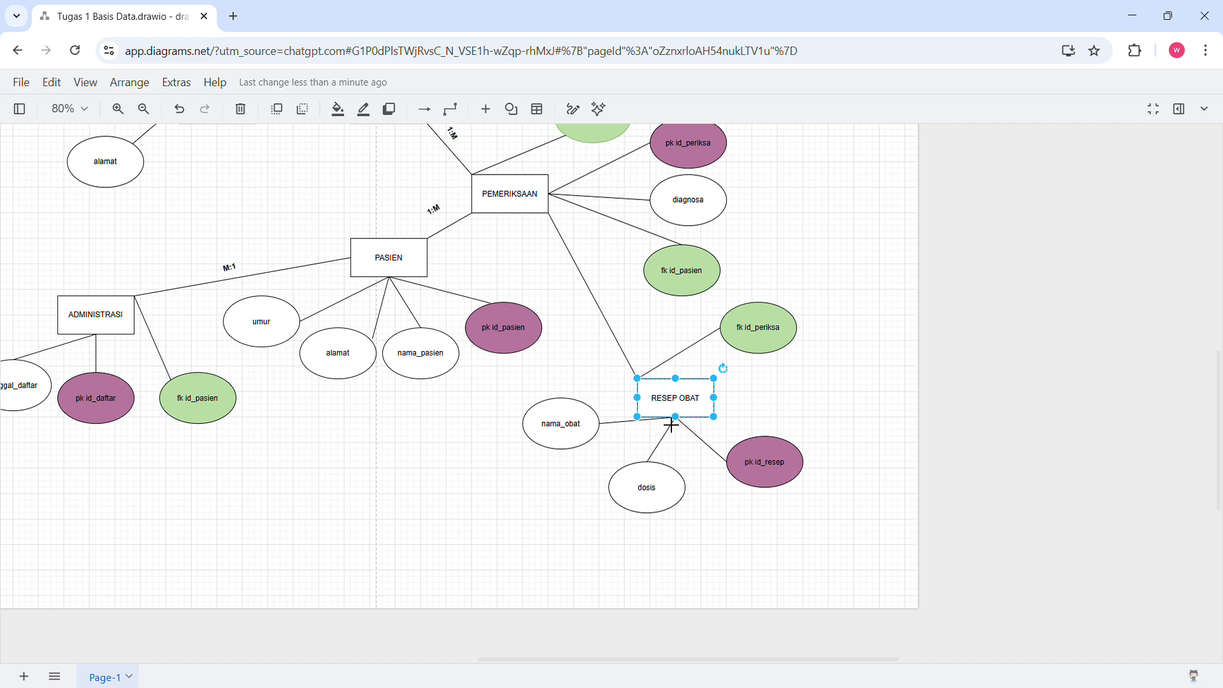
{"action": "left_click", "coordinate": [760, 396]}
{"action": "left_click", "coordinate": [760, 350]}
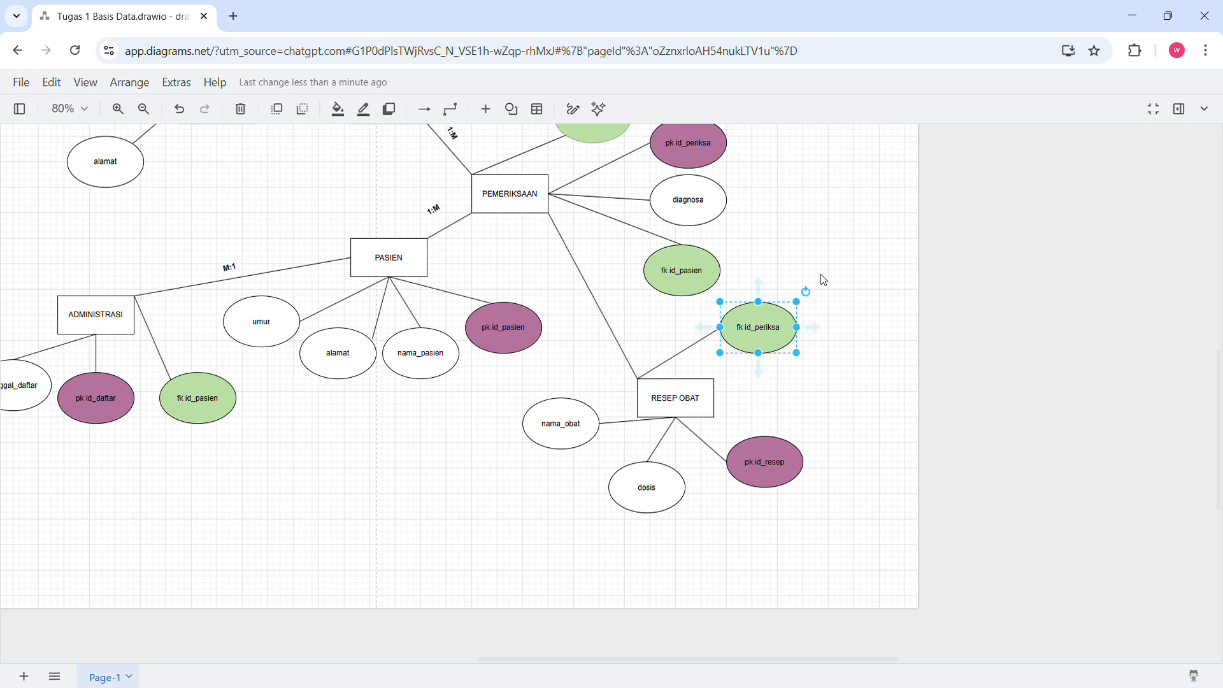
{"action": "left_click", "coordinate": [826, 257]}
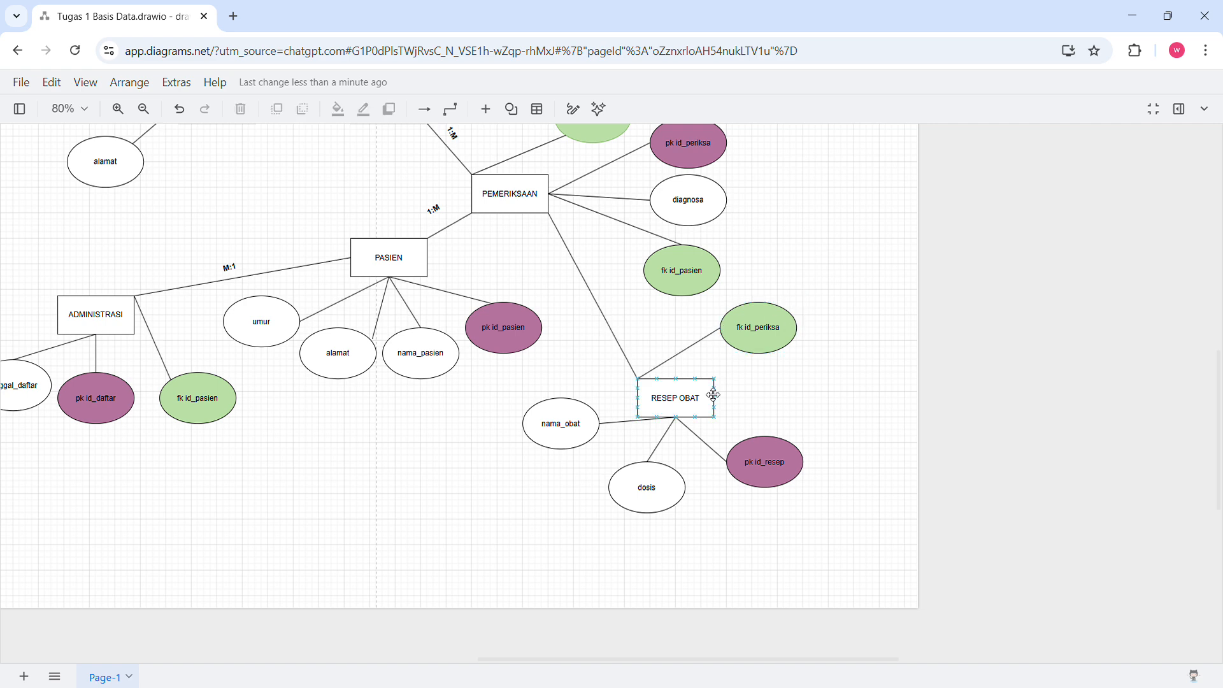
{"action": "left_click", "coordinate": [748, 336]}
Step: Move the RESEP OBAT entity closer to PEMERIKSAAN, directly above the dosis attribute
{"action": "left_click_drag", "start_coordinate": [678, 417], "coordinate": [651, 381]}
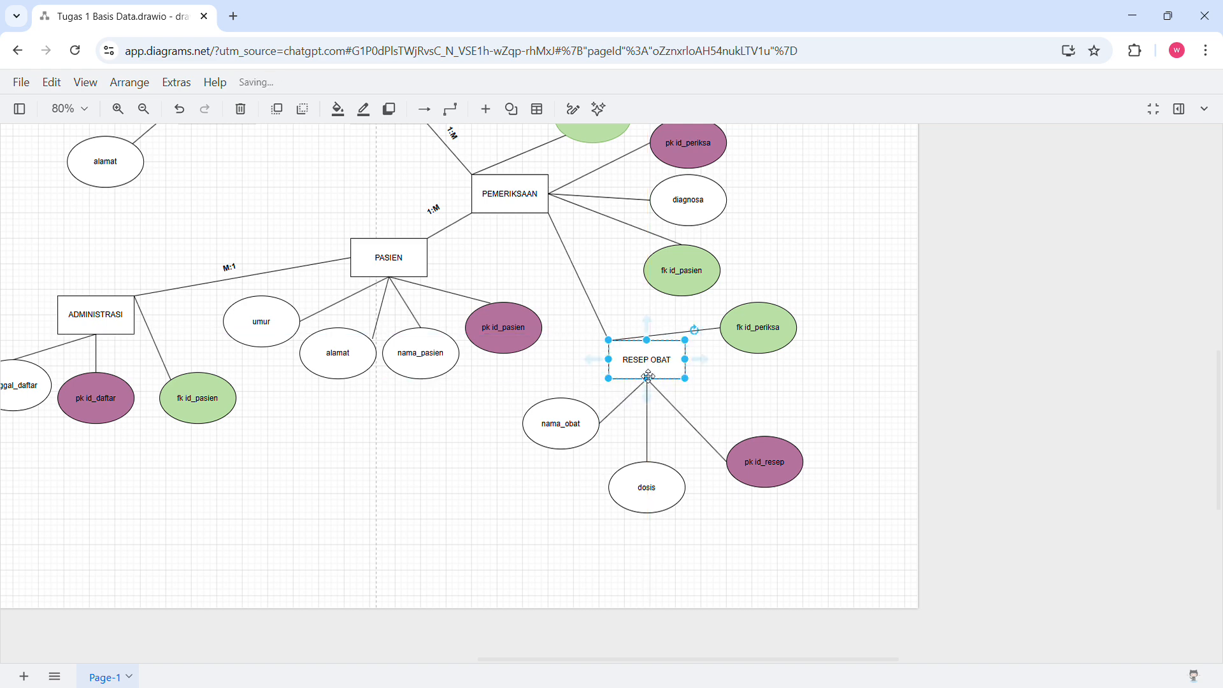
{"action": "left_click", "coordinate": [520, 208]}
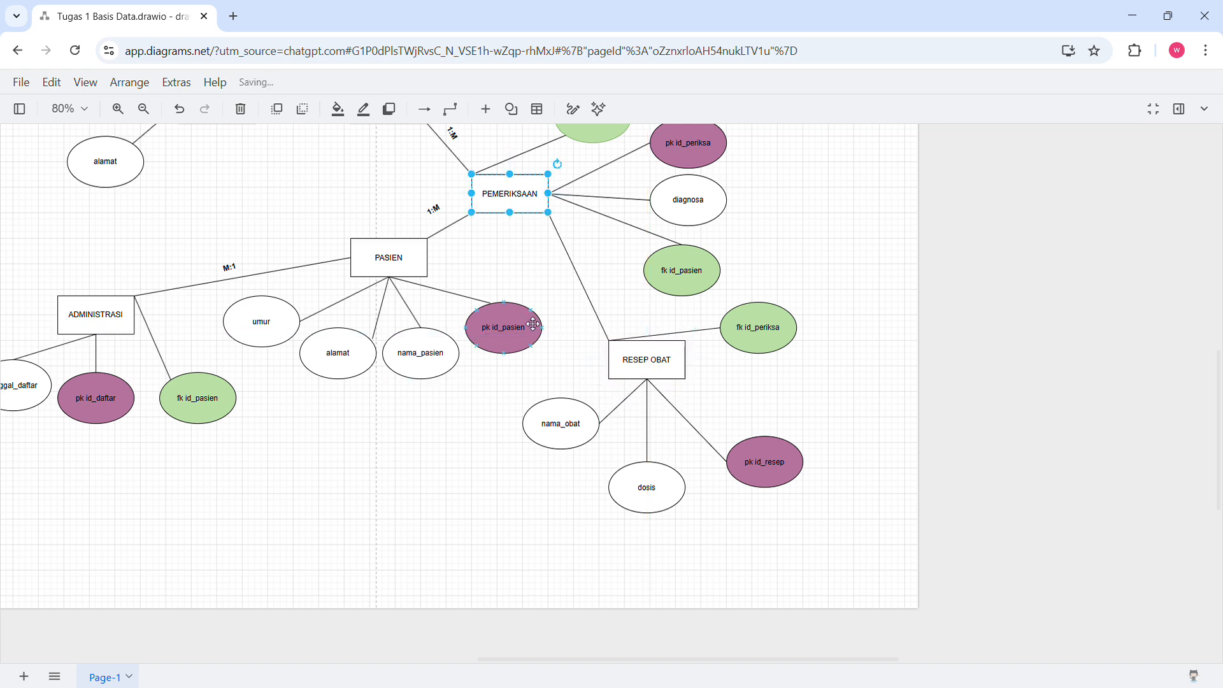
{"action": "left_click", "coordinate": [568, 328]}
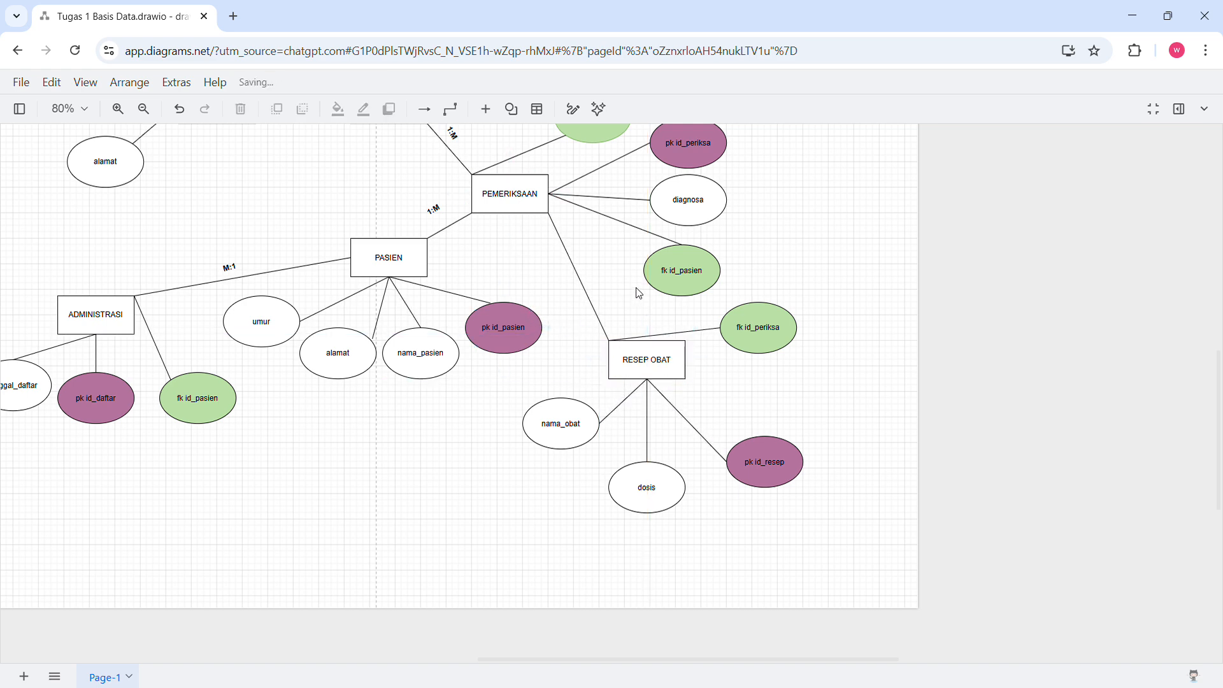
{"action": "left_click", "coordinate": [648, 371]}
{"action": "left_click_drag", "start_coordinate": [648, 370], "coordinate": [644, 381]}
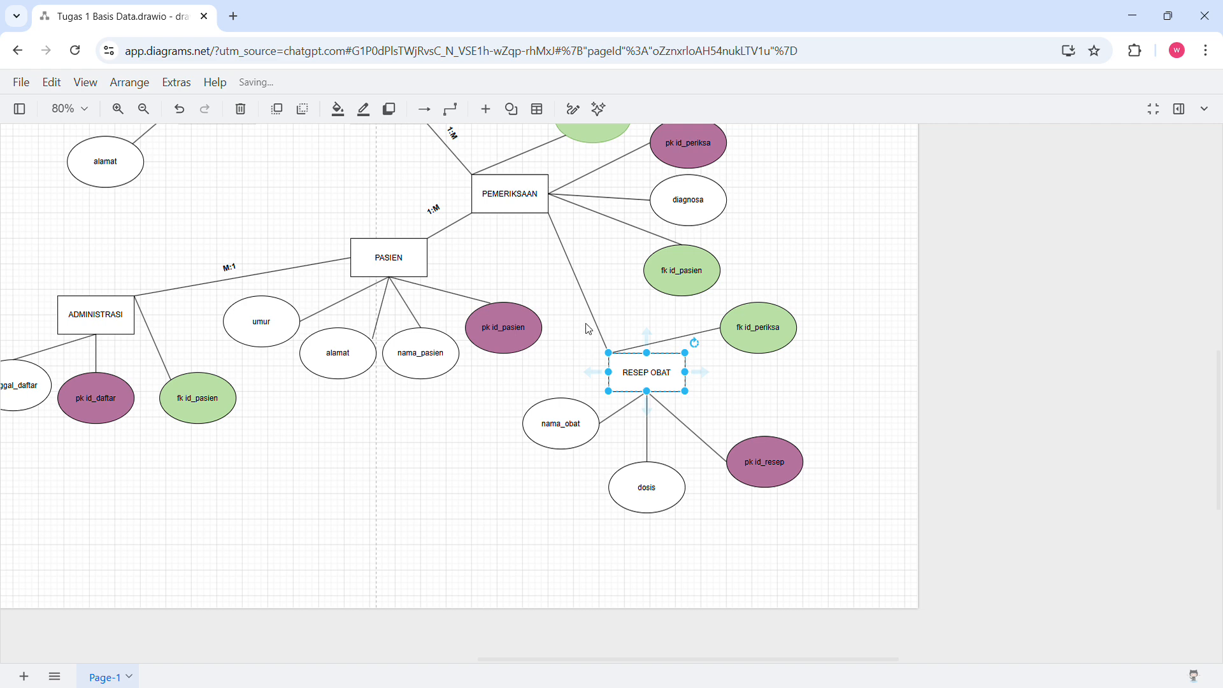
Step: Copy the 1:M label from the PASIEN–PEMERIKSAAN line to the PEMERIKSAAN–RESEP OBAT line and rotate the copy parallel to that line
{"action": "left_click", "coordinate": [447, 214]}
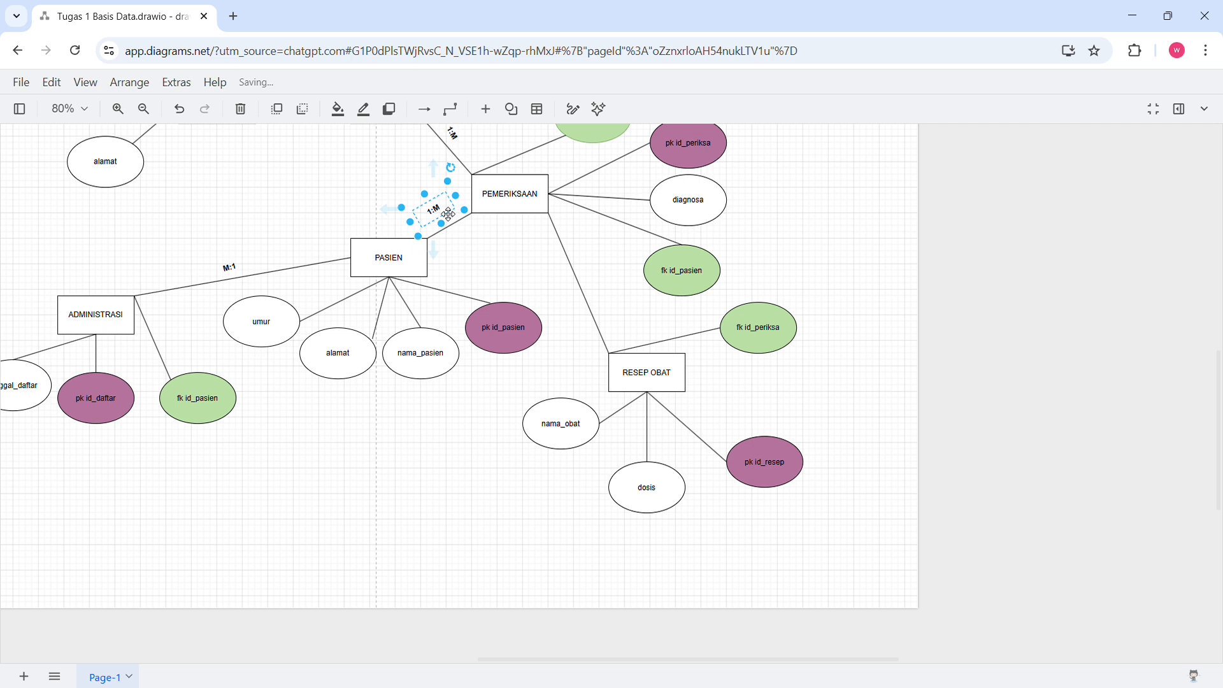
{"action": "left_click_drag", "start_coordinate": [448, 217], "coordinate": [601, 298]}
{"action": "left_click_drag", "start_coordinate": [622, 247], "coordinate": [639, 312]}
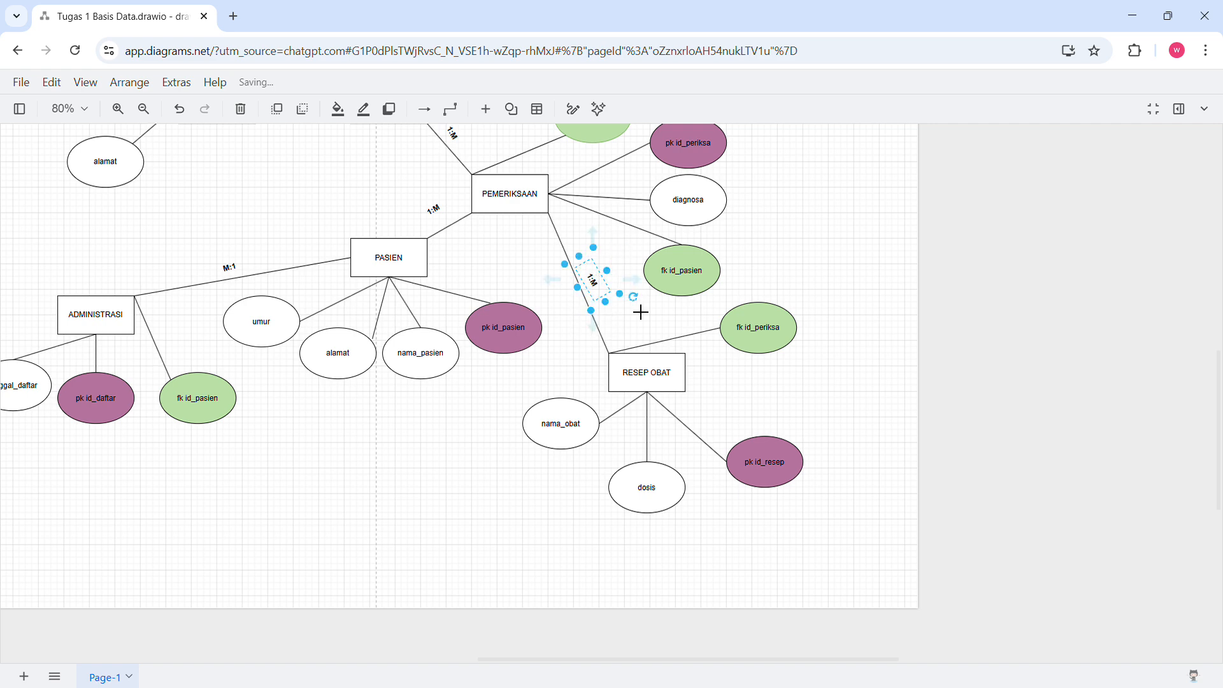
{"action": "left_click", "coordinate": [781, 264]}
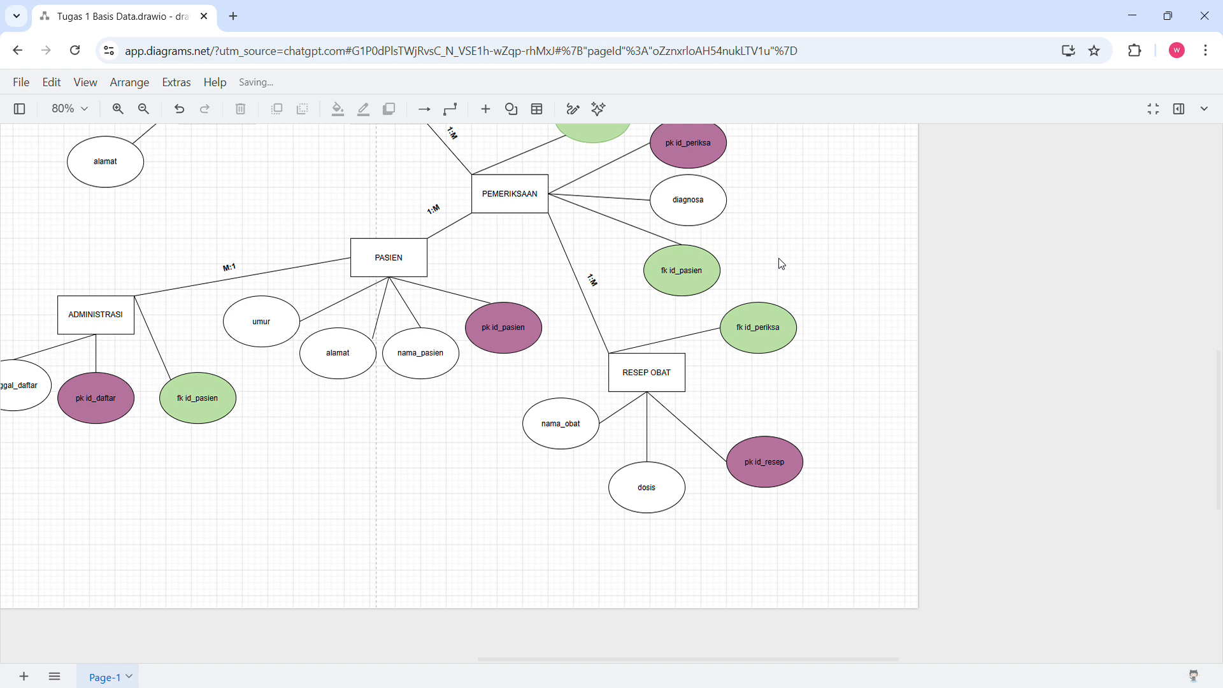
Step: Review the complete ER diagram, from RUMAH SAKIT to RESEP OBAT, with all its relationship labels
{"action": "scroll", "coordinate": [460, 357], "scroll_direction": "down", "scroll_amount": 2}
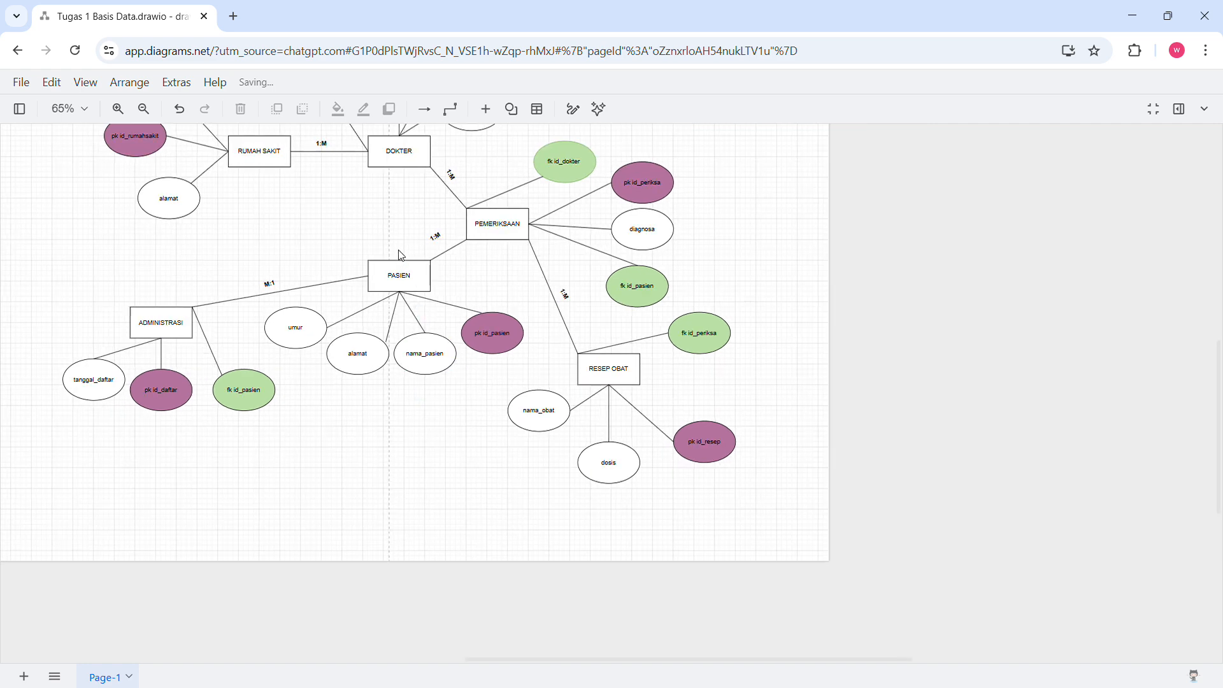
{"action": "left_click_drag", "start_coordinate": [381, 227], "coordinate": [447, 320]}
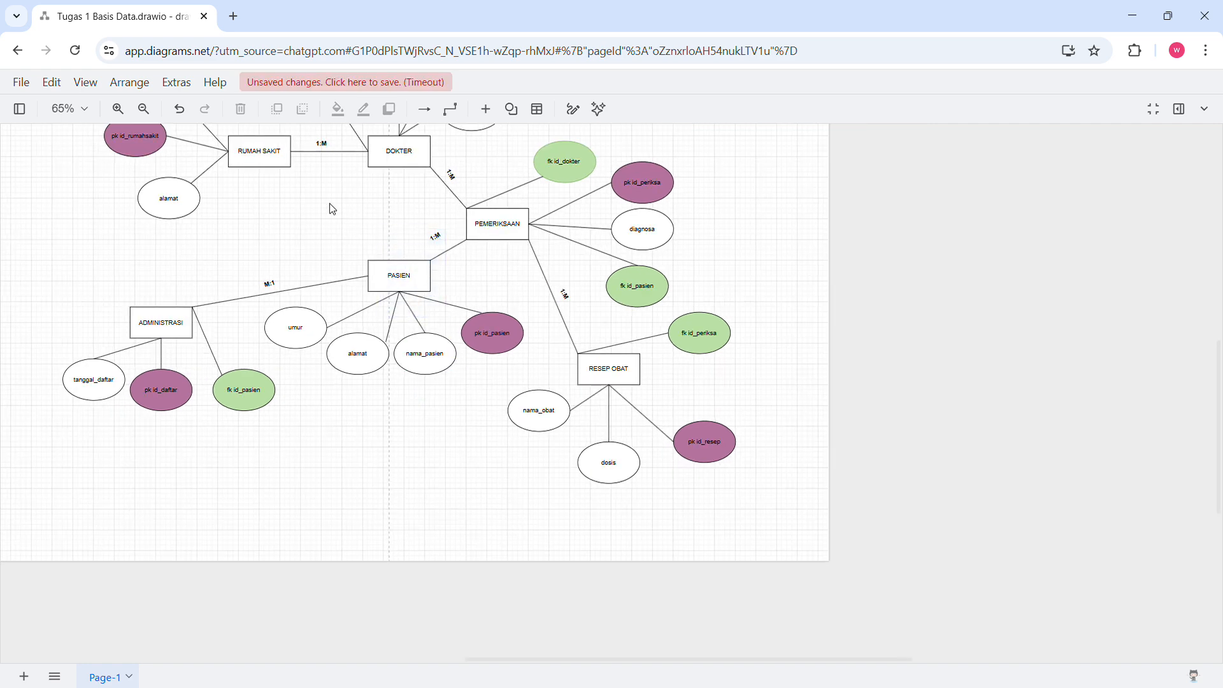
{"action": "scroll", "coordinate": [329, 204], "scroll_direction": "up", "scroll_amount": 1}
{"action": "scroll", "coordinate": [330, 203], "scroll_direction": "left", "scroll_amount": 1}
{"action": "scroll", "coordinate": [332, 209], "scroll_direction": "up", "scroll_amount": 2}
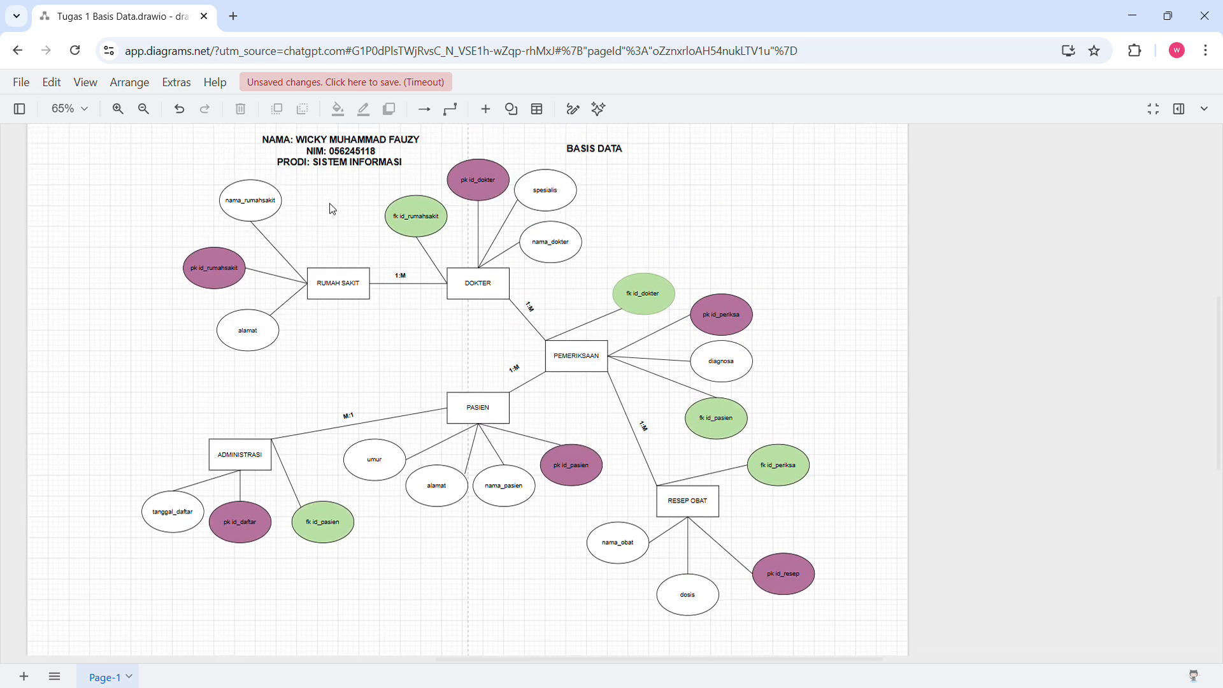
{"action": "scroll", "coordinate": [332, 208], "scroll_direction": "down", "scroll_amount": 1}
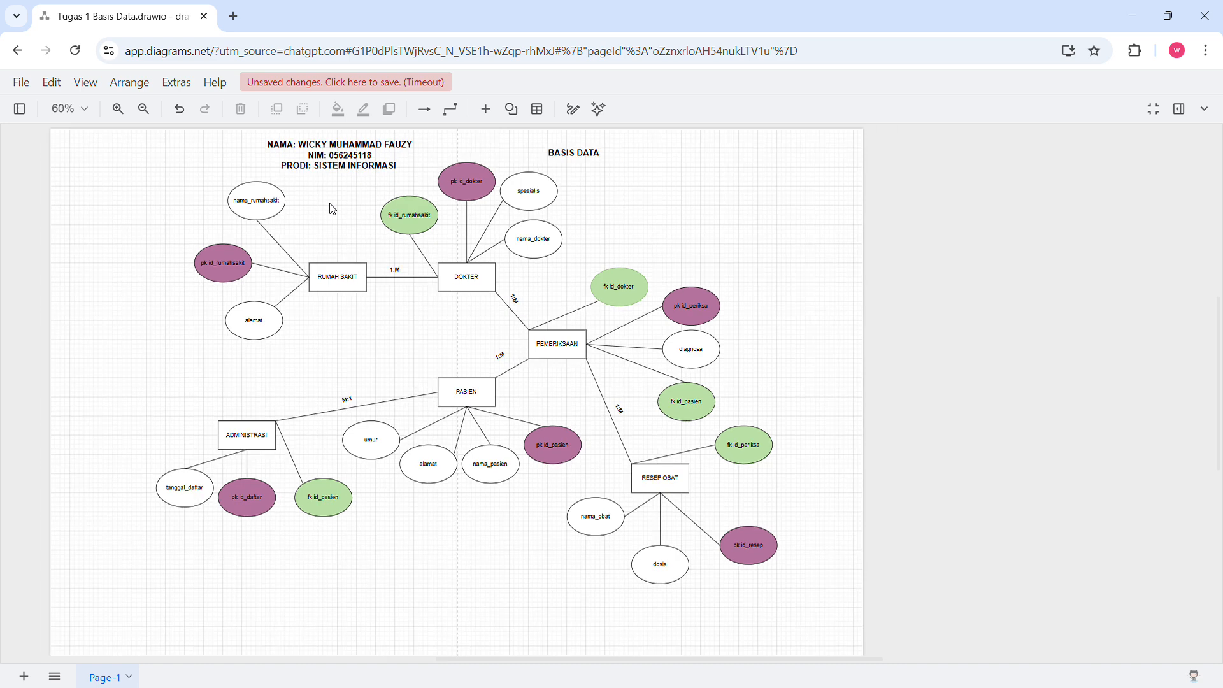